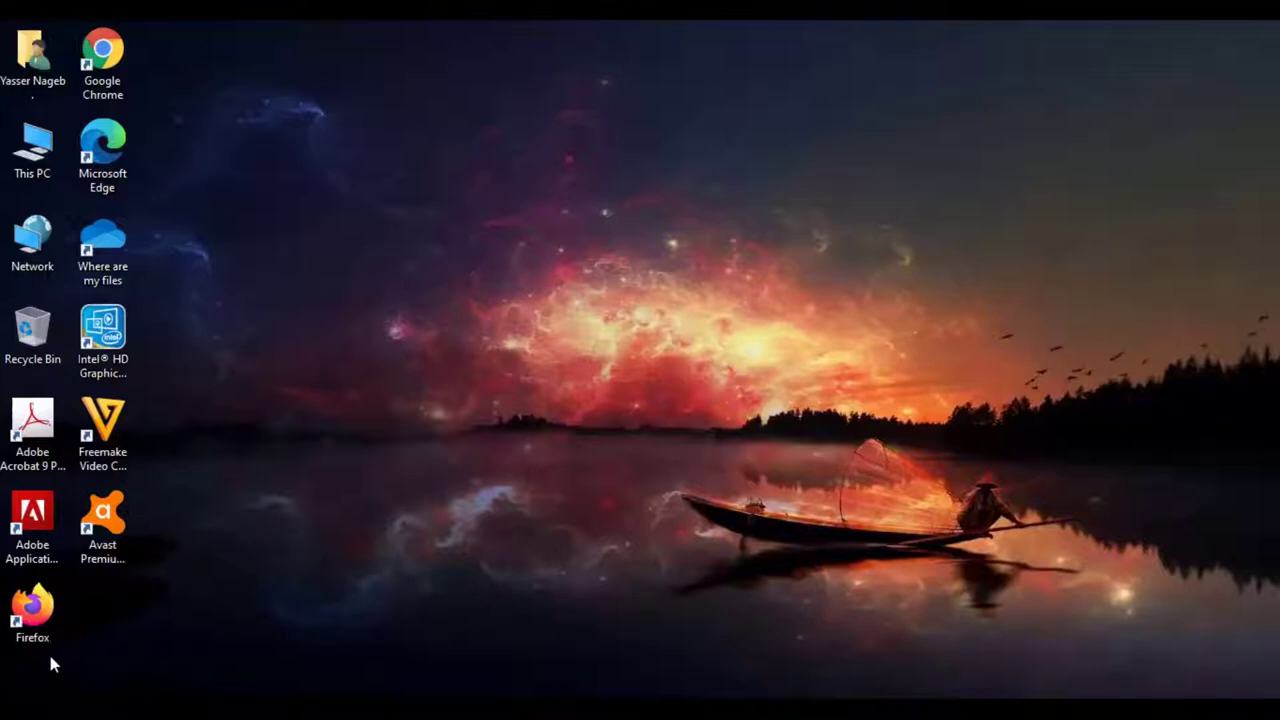
Find Word under W in the Start menu's app list and launch it.
left_click(25, 692)
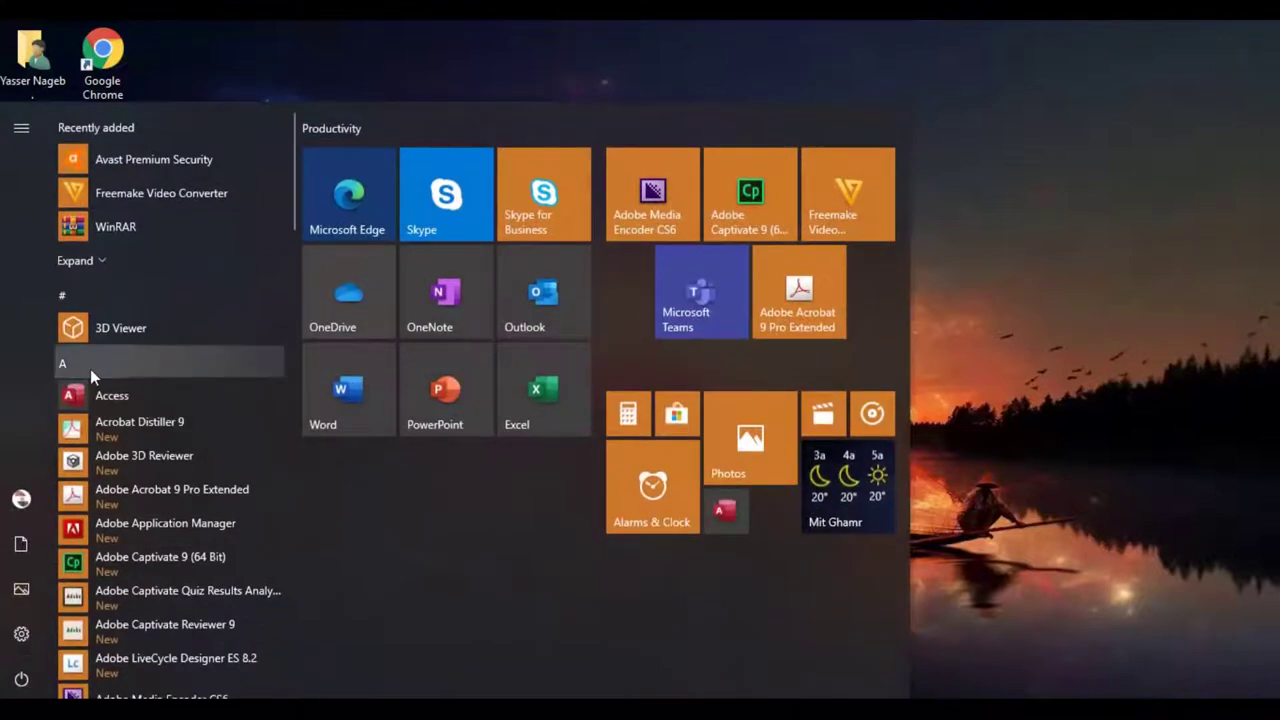
scroll(90, 369, "down", 5)
scroll(92, 378, "down", 5)
scroll(92, 378, "down", 5)
scroll(107, 503, "down", 5)
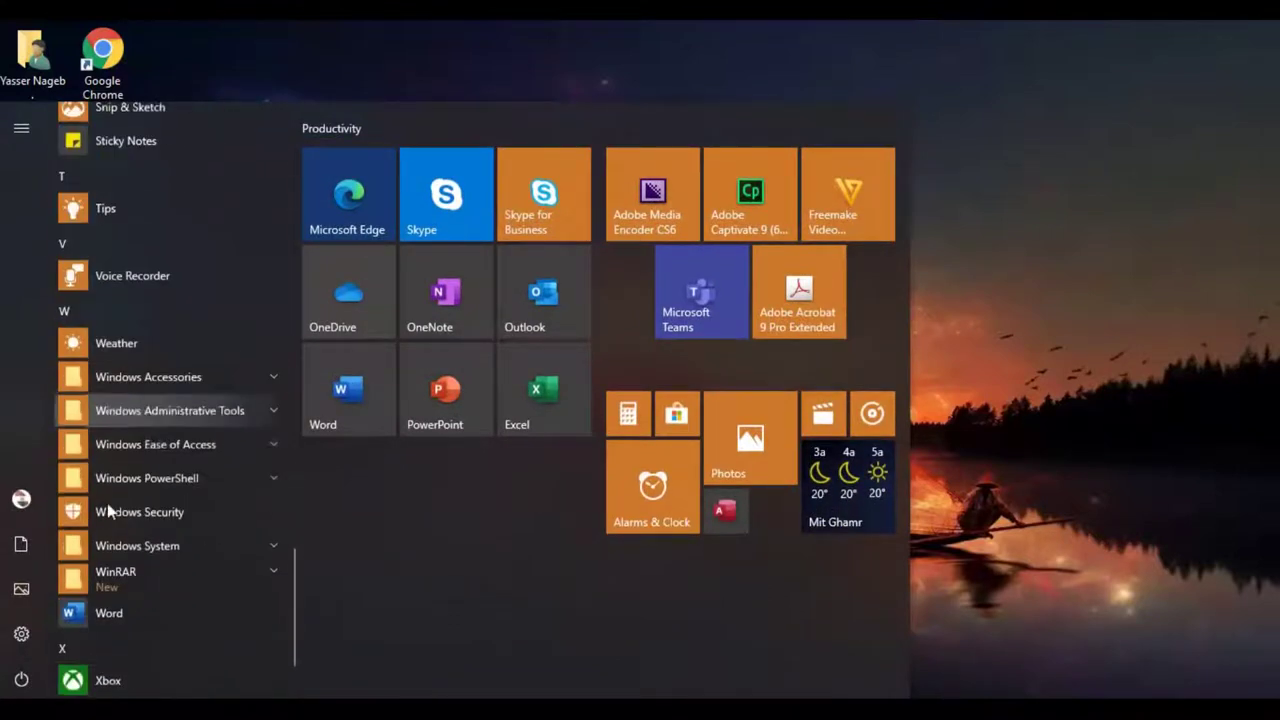
right_click(103, 614)
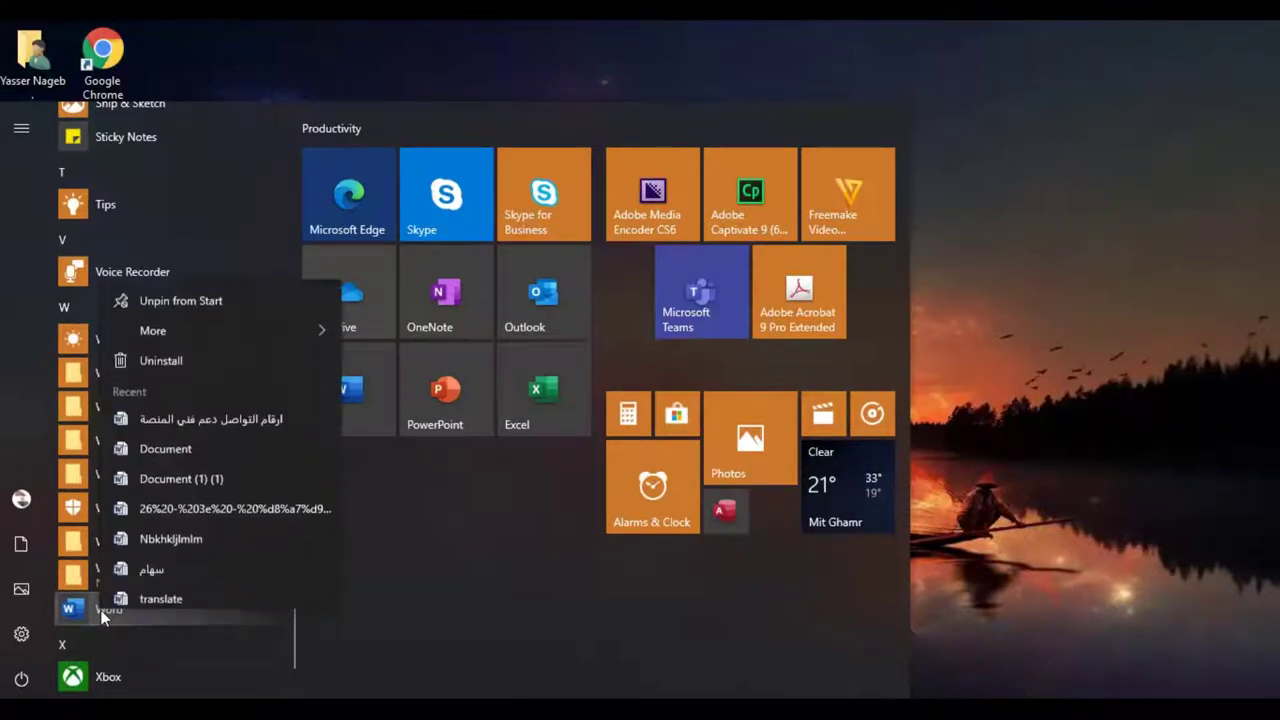
left_click(451, 546)
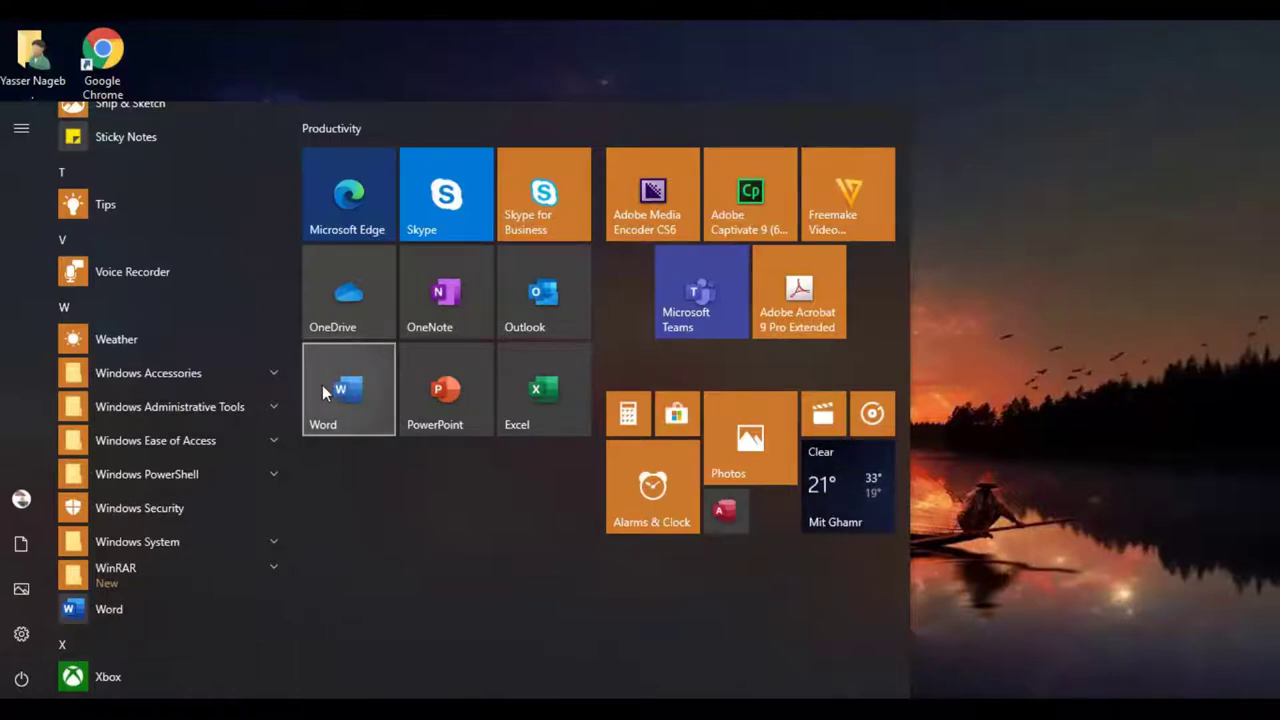
left_click(331, 410)
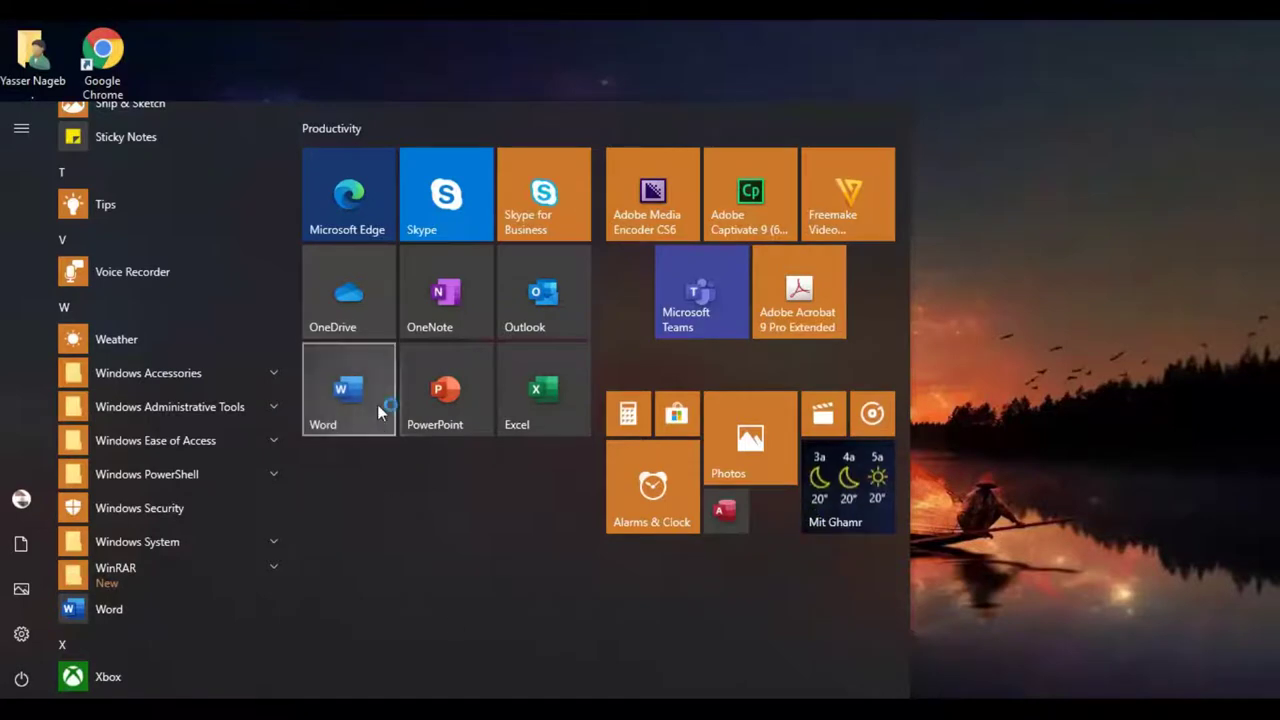
left_click(377, 404)
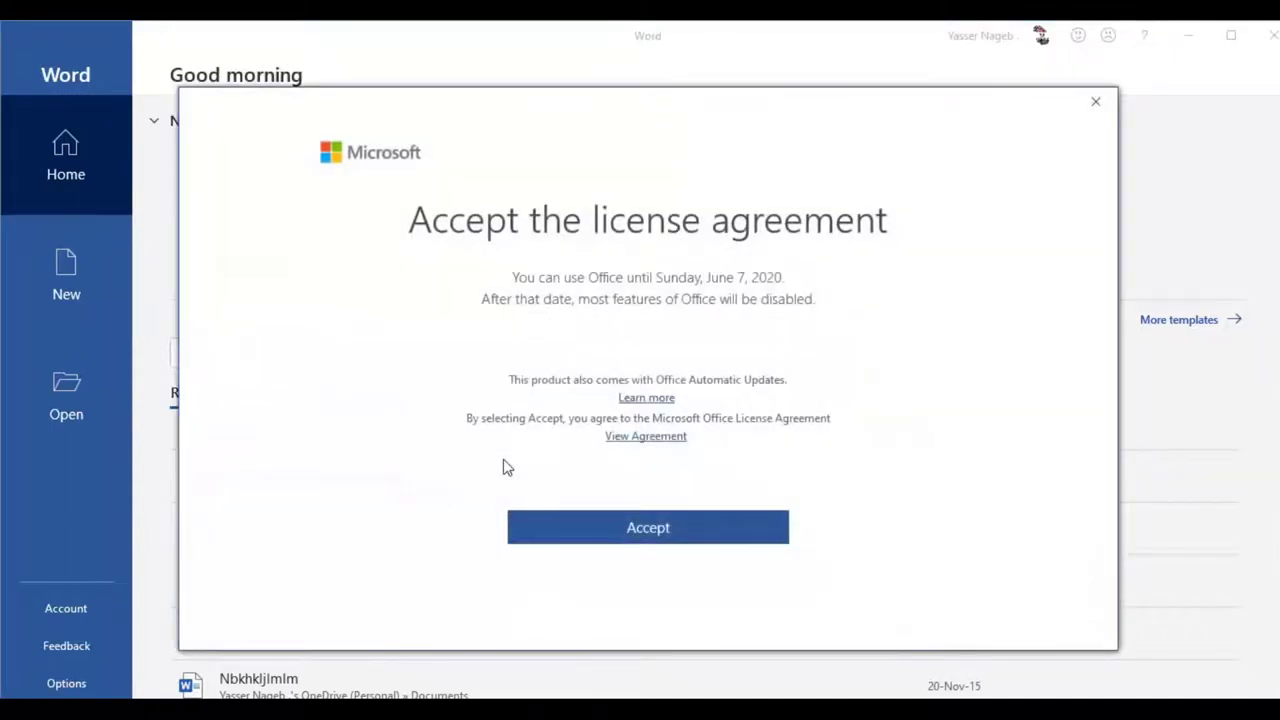
Accept the Office licence agreement and maximize the Word window.
left_click(598, 530)
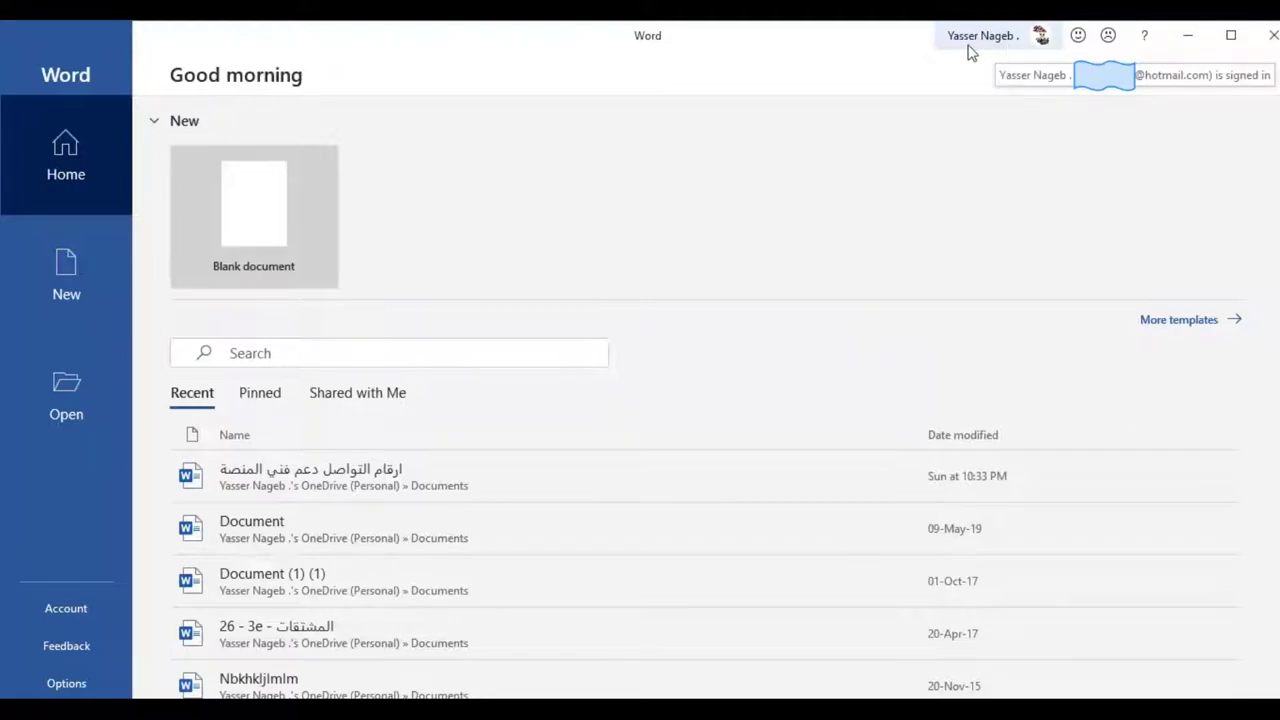
double_click(966, 49)
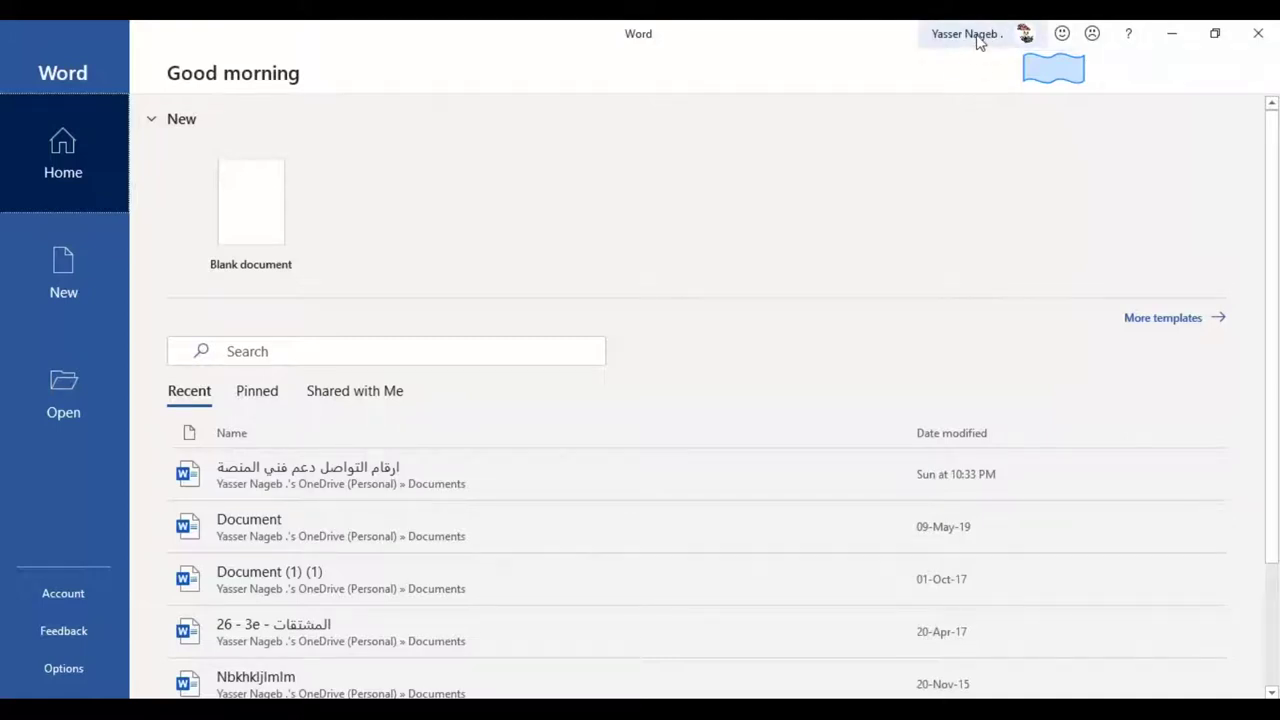
Sign in with a different account by entering the school account's e-mail address.
left_click(977, 38)
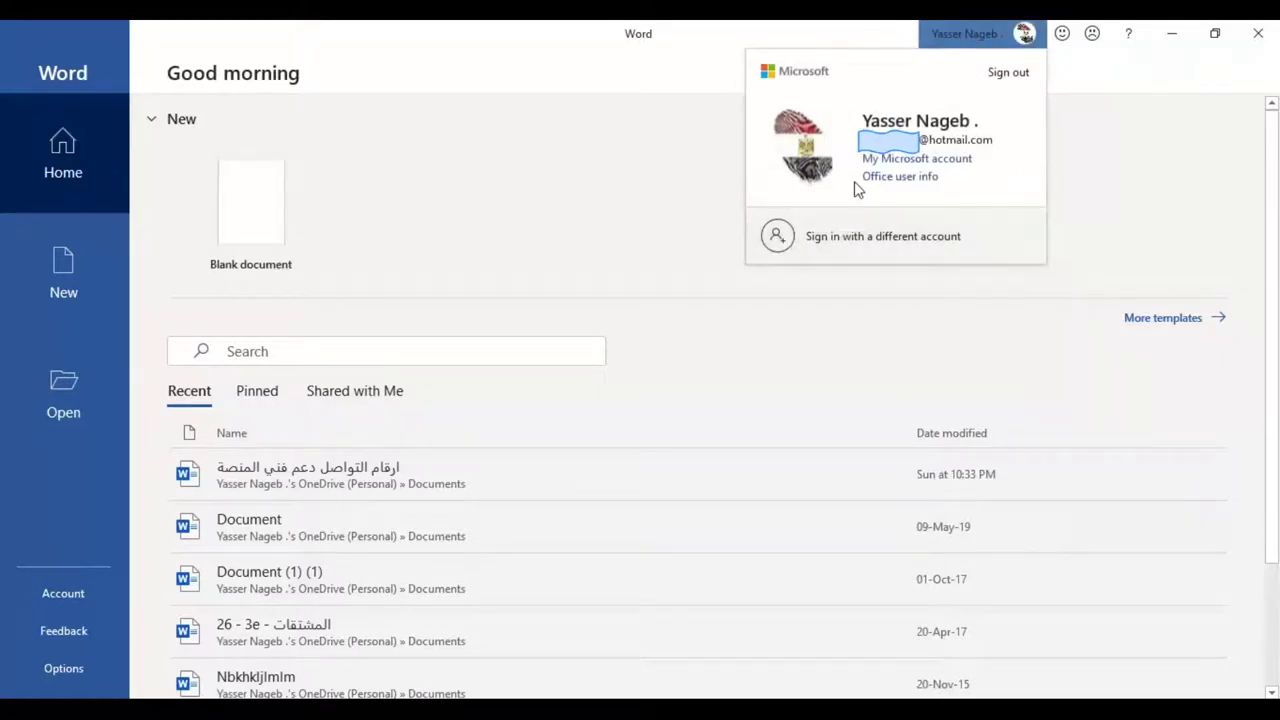
left_click(792, 238)
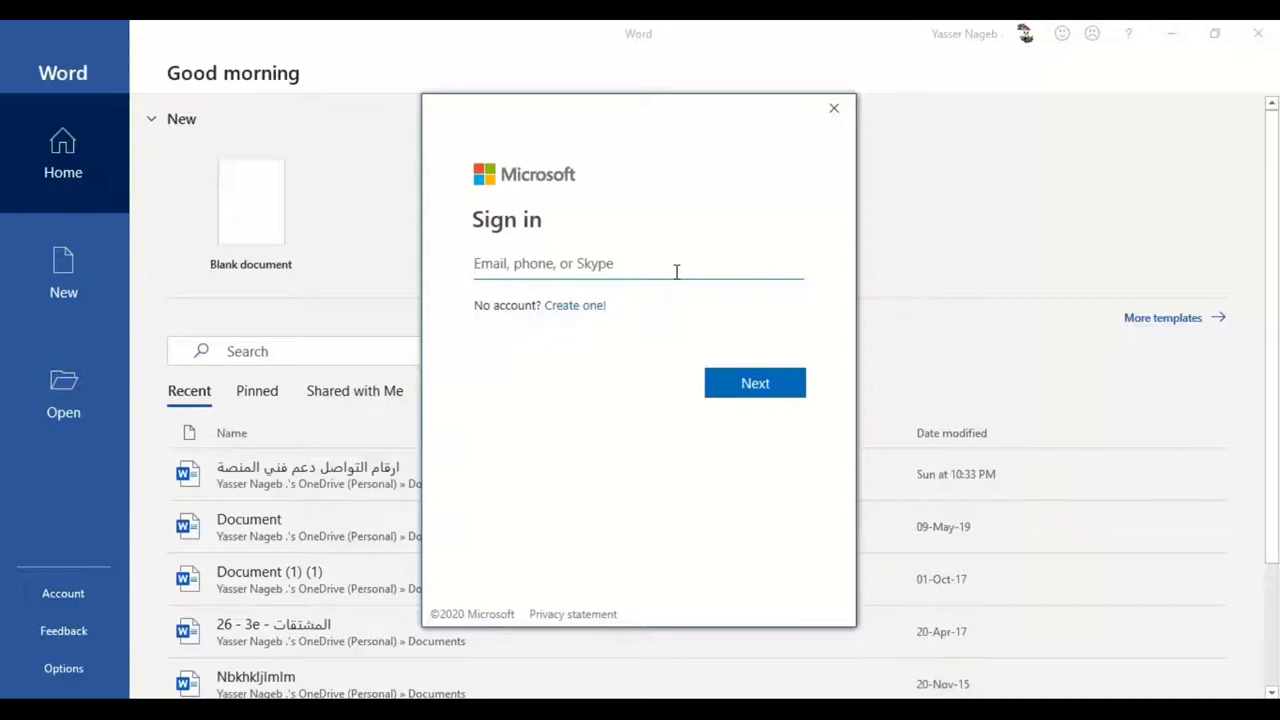
key("ctrl+v")
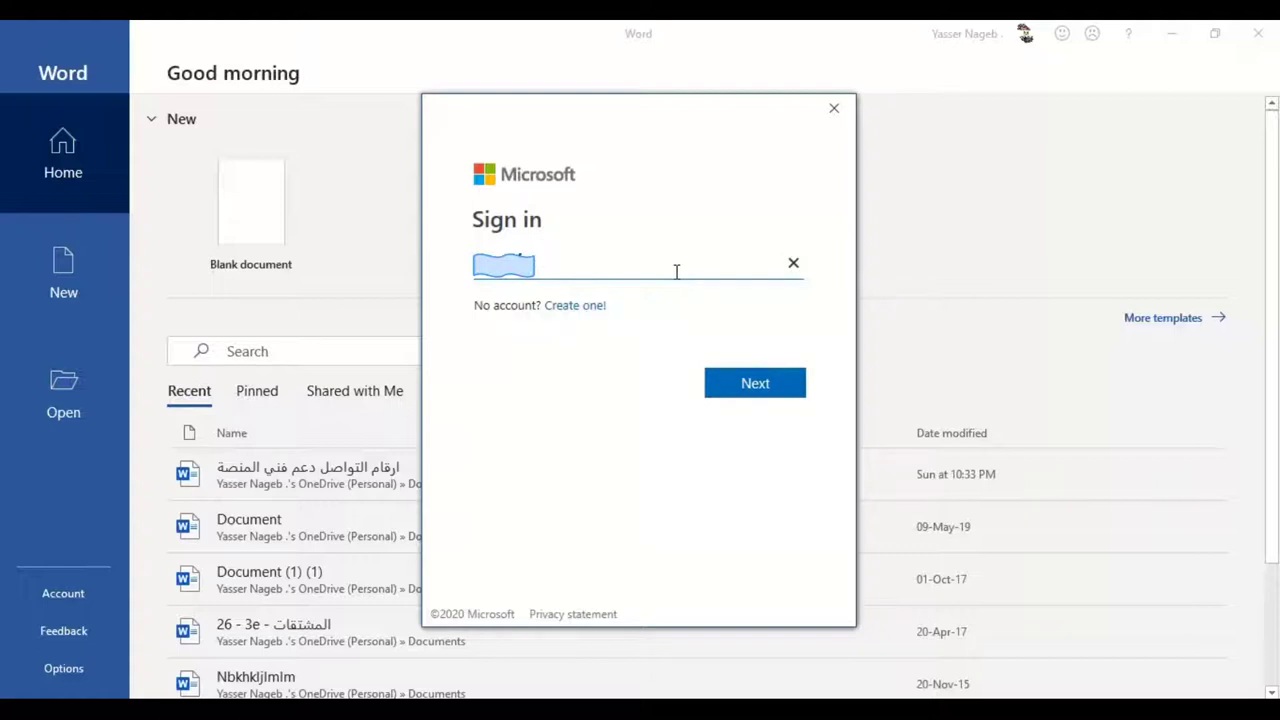
type("t1")
type(".")
type("moe.edu.eg")
left_click(796, 391)
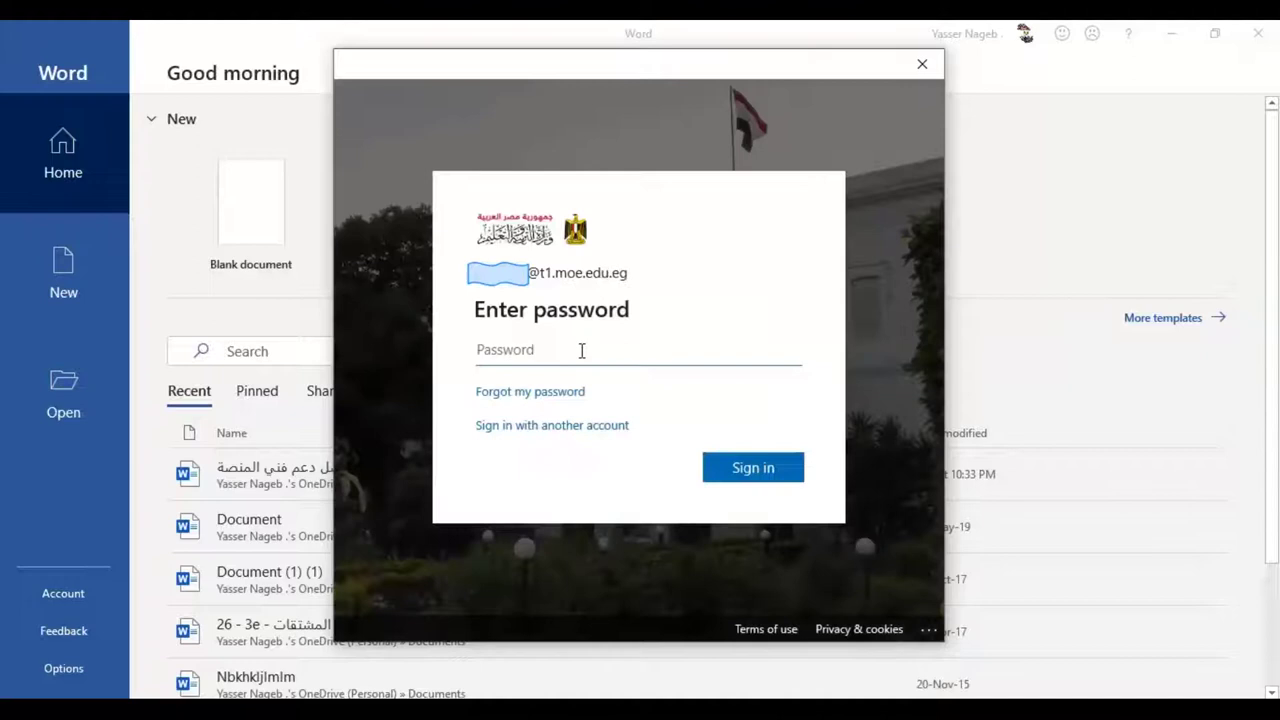
Enter the account password and finish signing in without organization device management.
type("aaa")
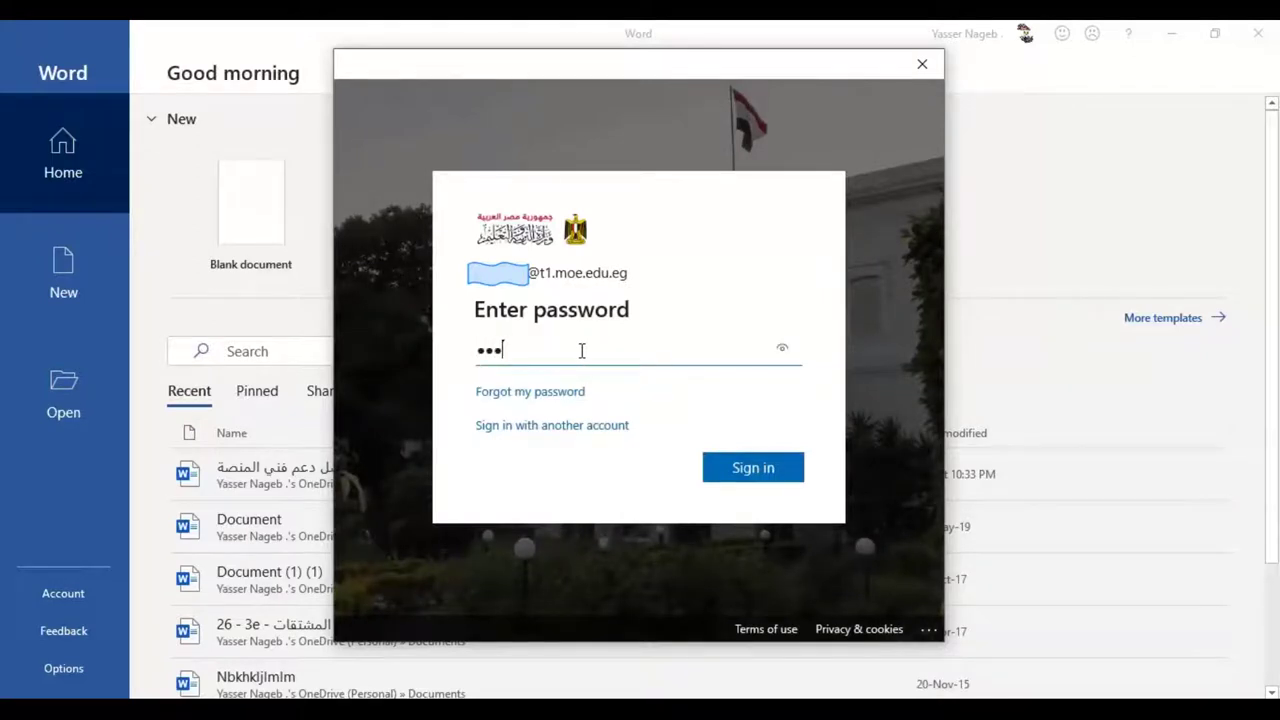
type("aaaa")
type("a")
type("aaa")
left_click(750, 468)
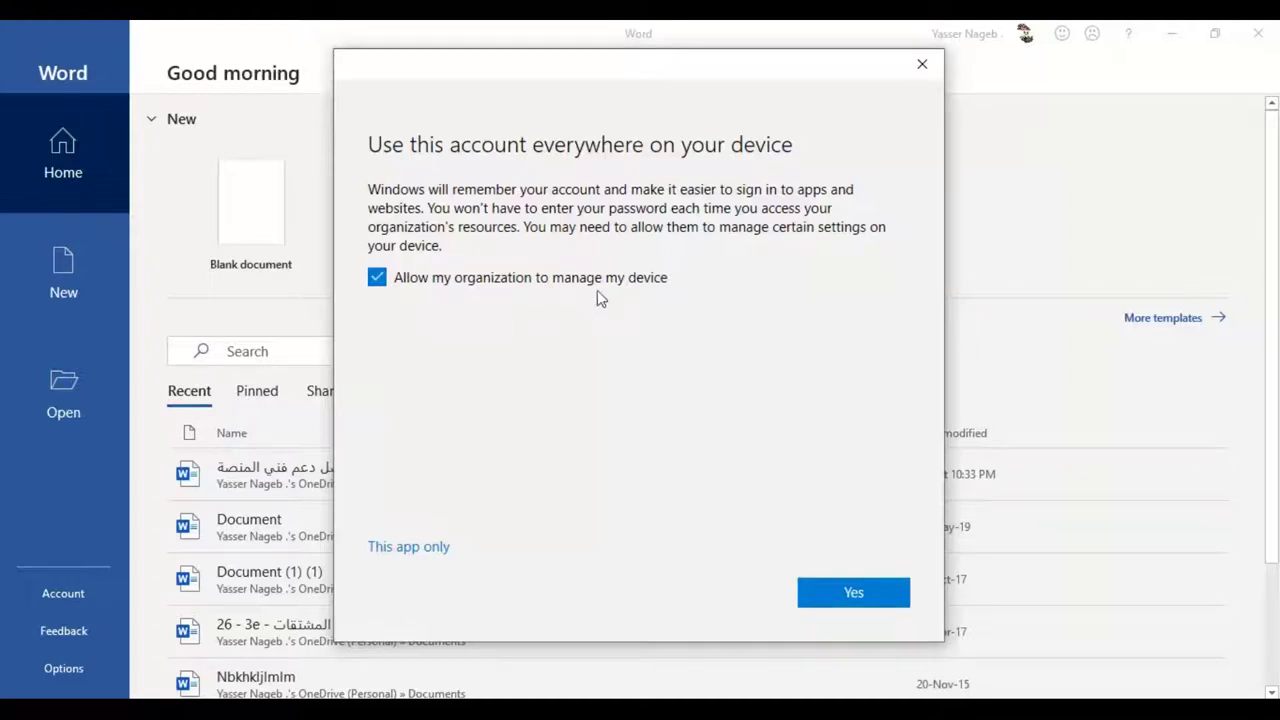
left_click(379, 284)
left_click(839, 603)
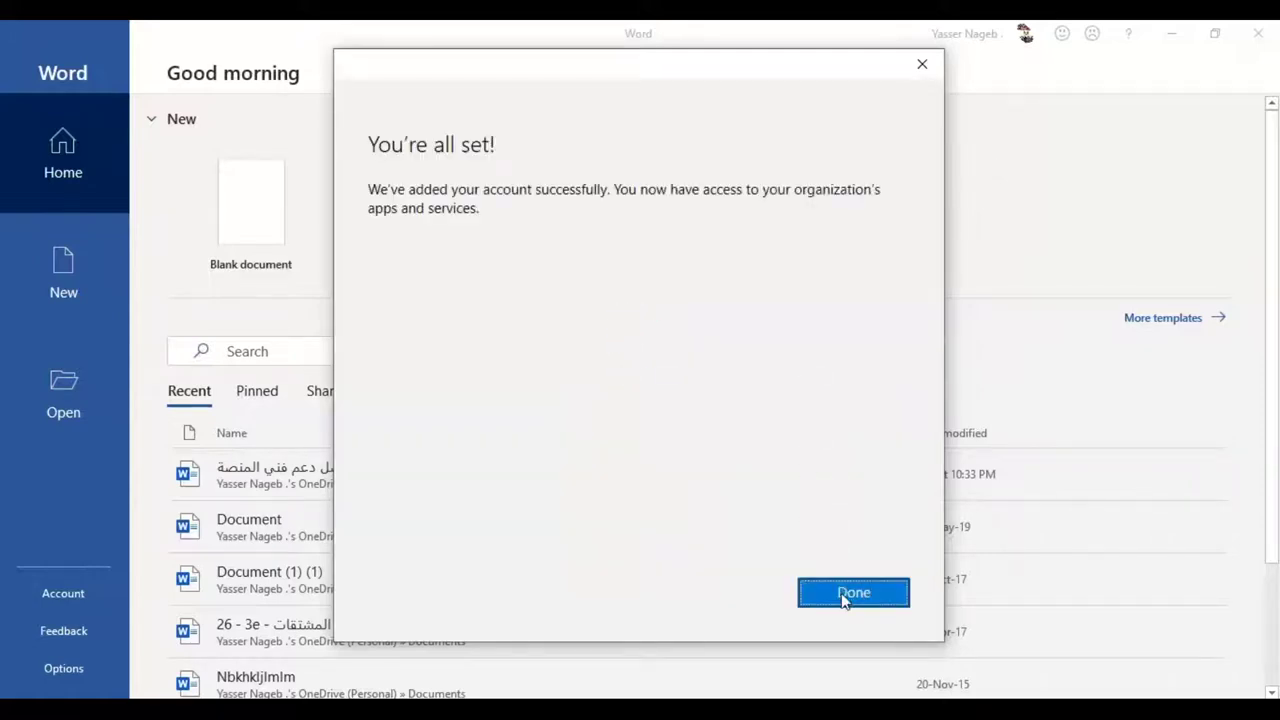
left_click(845, 596)
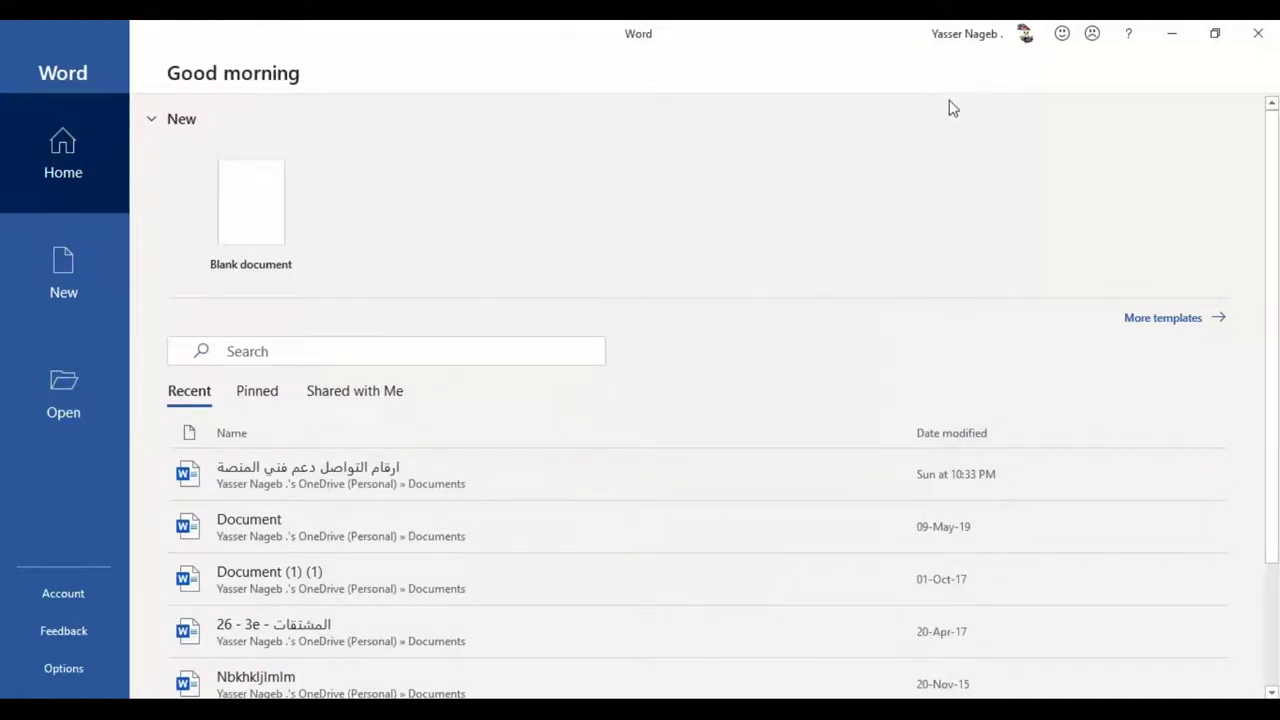
Verify the school account is signed in, then create a blank document.
left_click(961, 40)
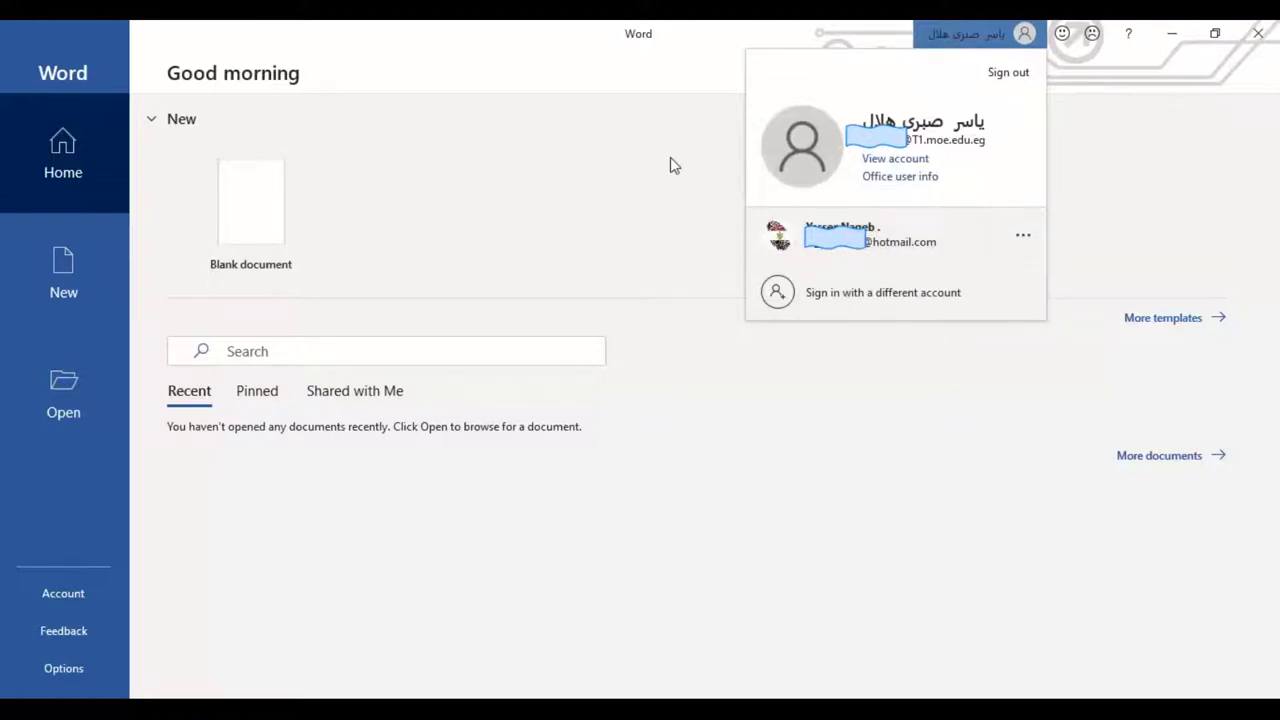
left_click(697, 156)
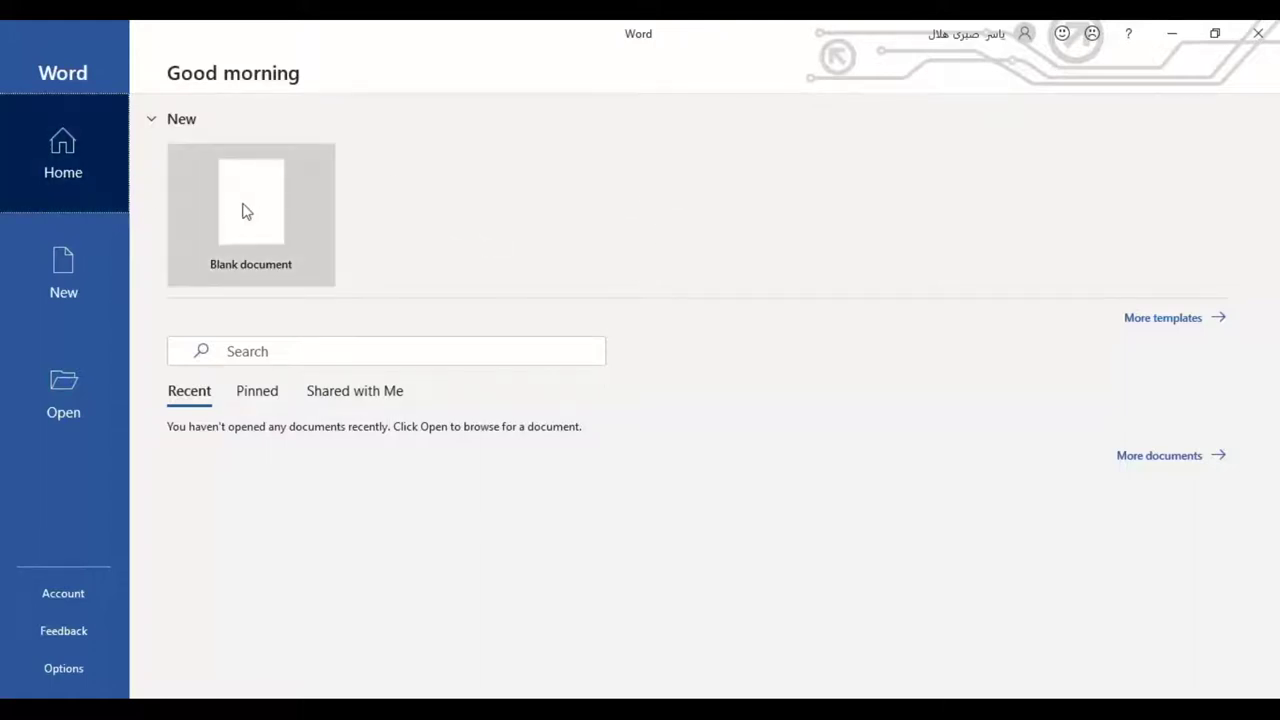
left_click(64, 670)
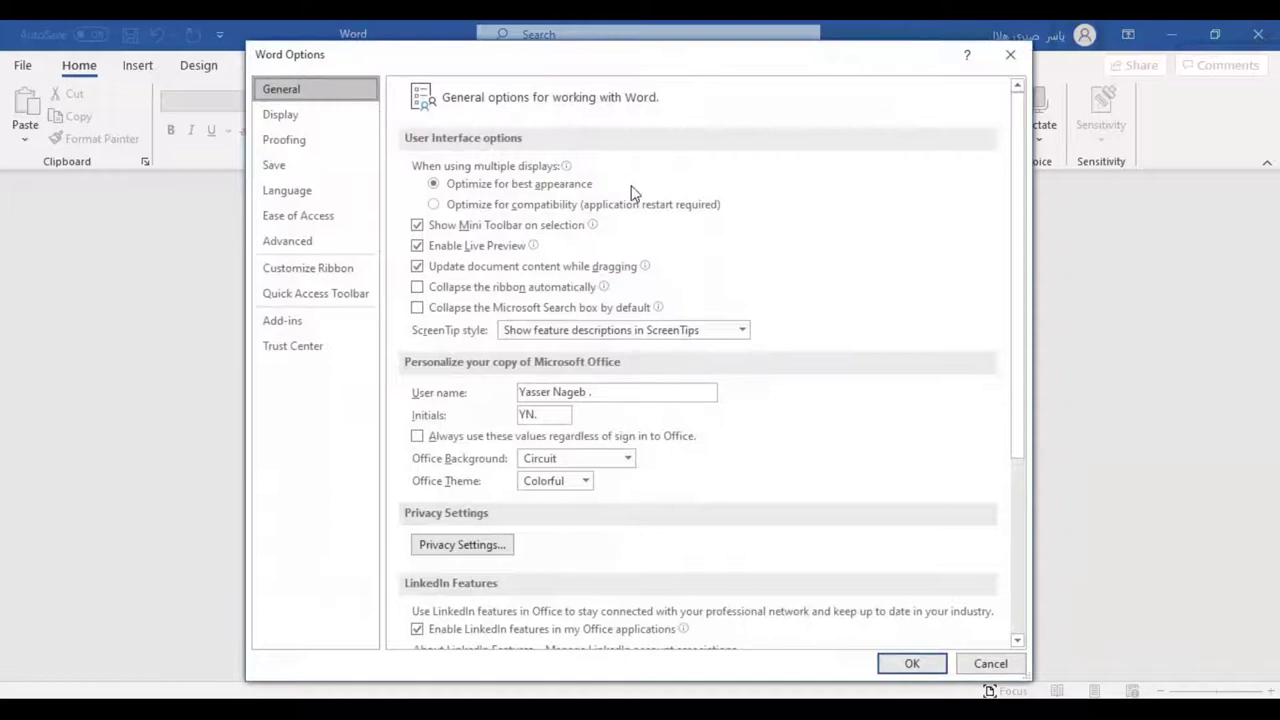
Scroll past the General options and show the Save settings in Word Options.
scroll(524, 300, "down", 2)
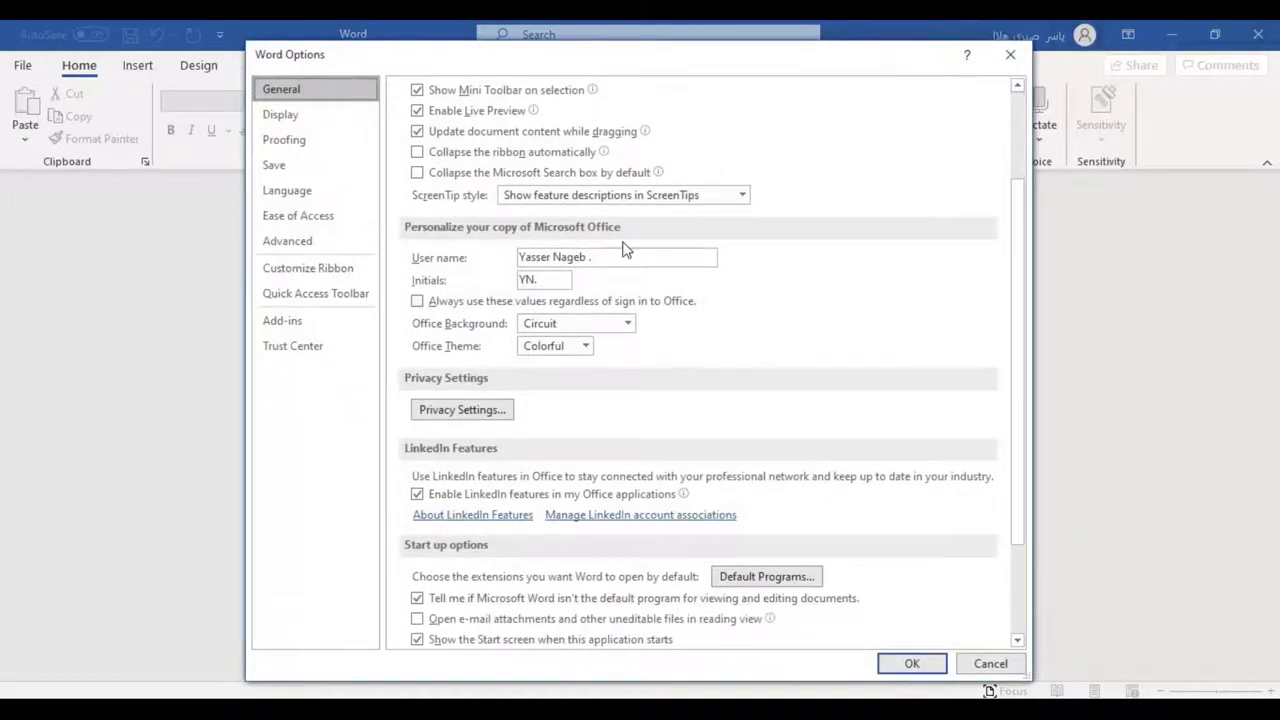
scroll(636, 255, "down", 4)
left_click(280, 165)
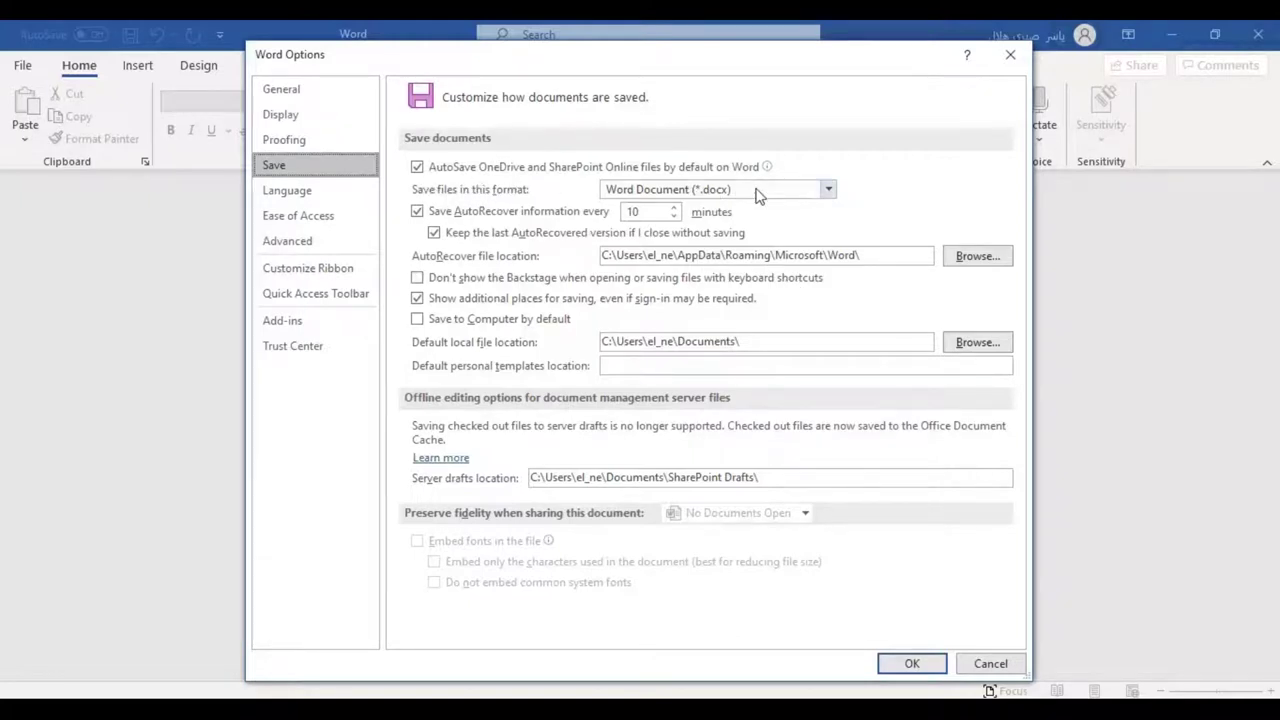
Keep Word Document (*.docx) as the default save format and go to Advanced.
left_click(829, 191)
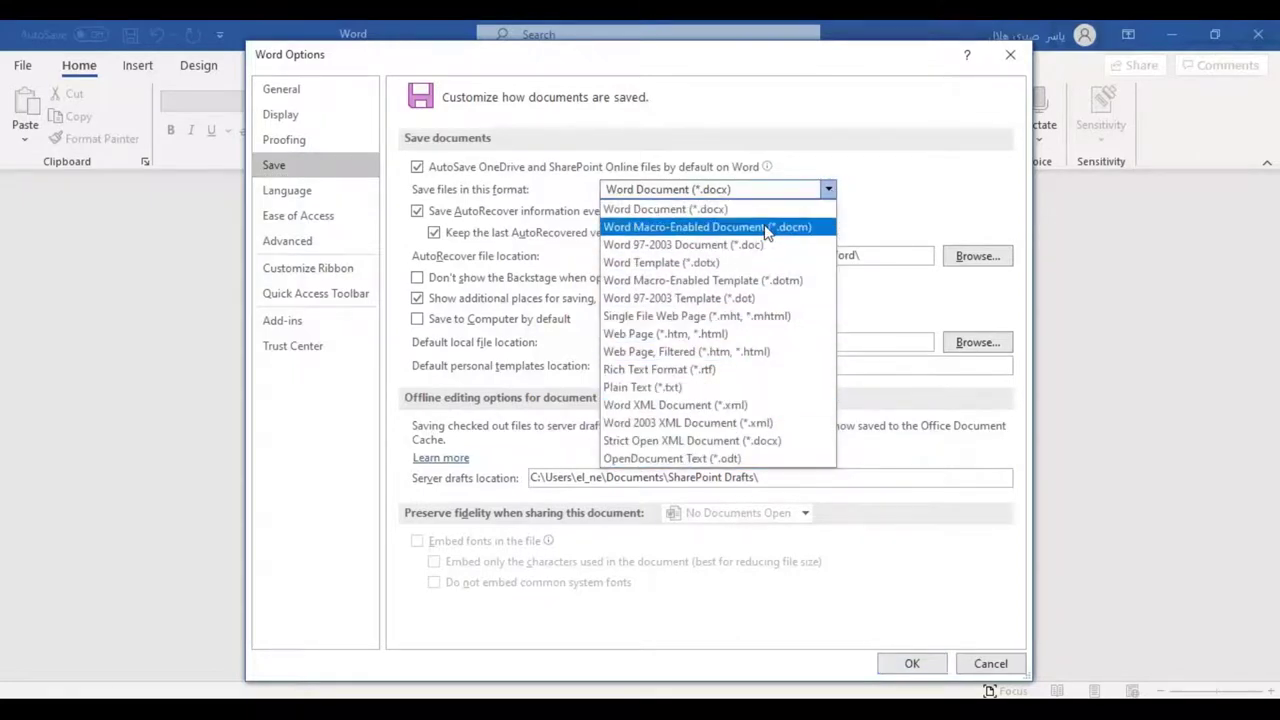
left_click(673, 212)
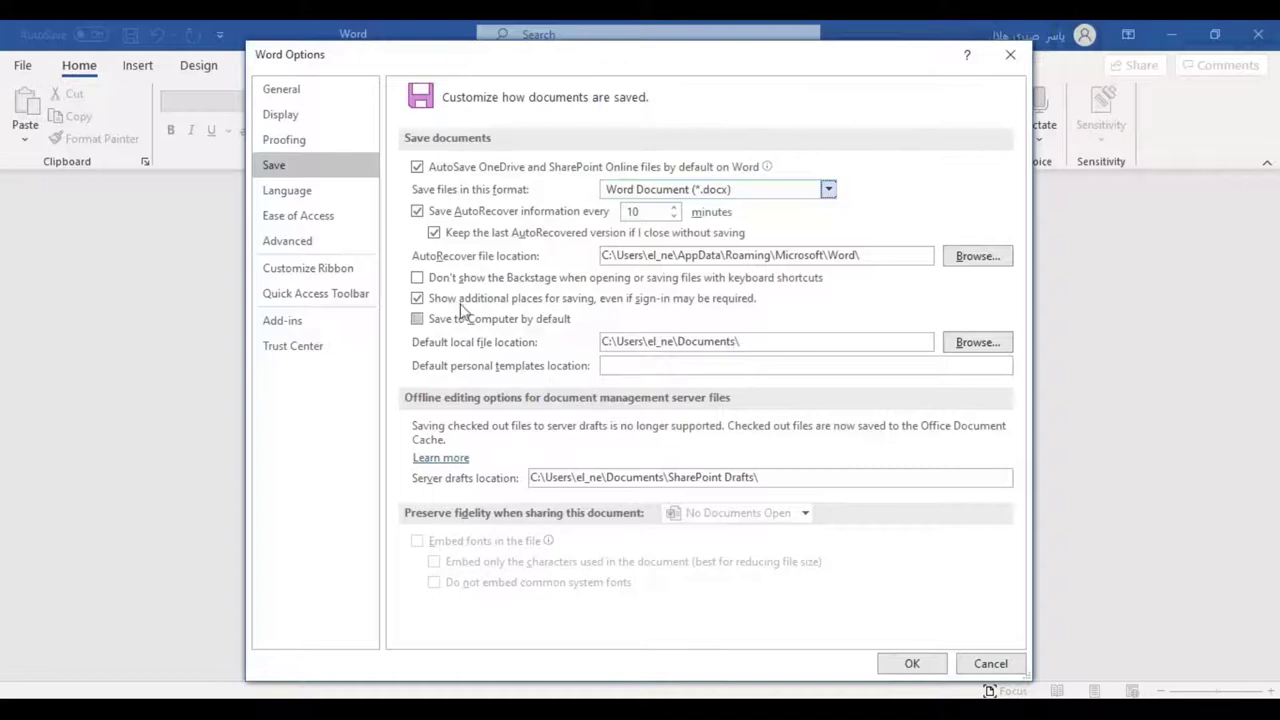
left_click(314, 244)
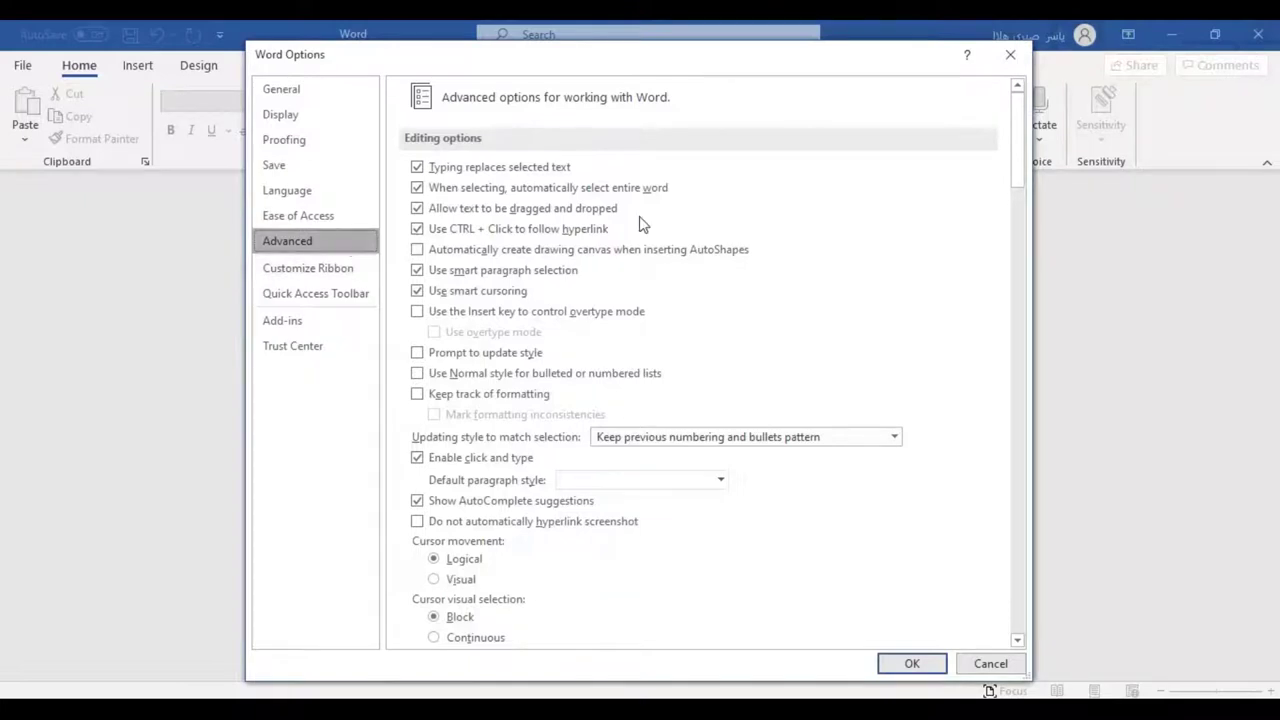
In Advanced options, set Numeral to Context and keep Month names as Arabic.
scroll(780, 195, "down", 2)
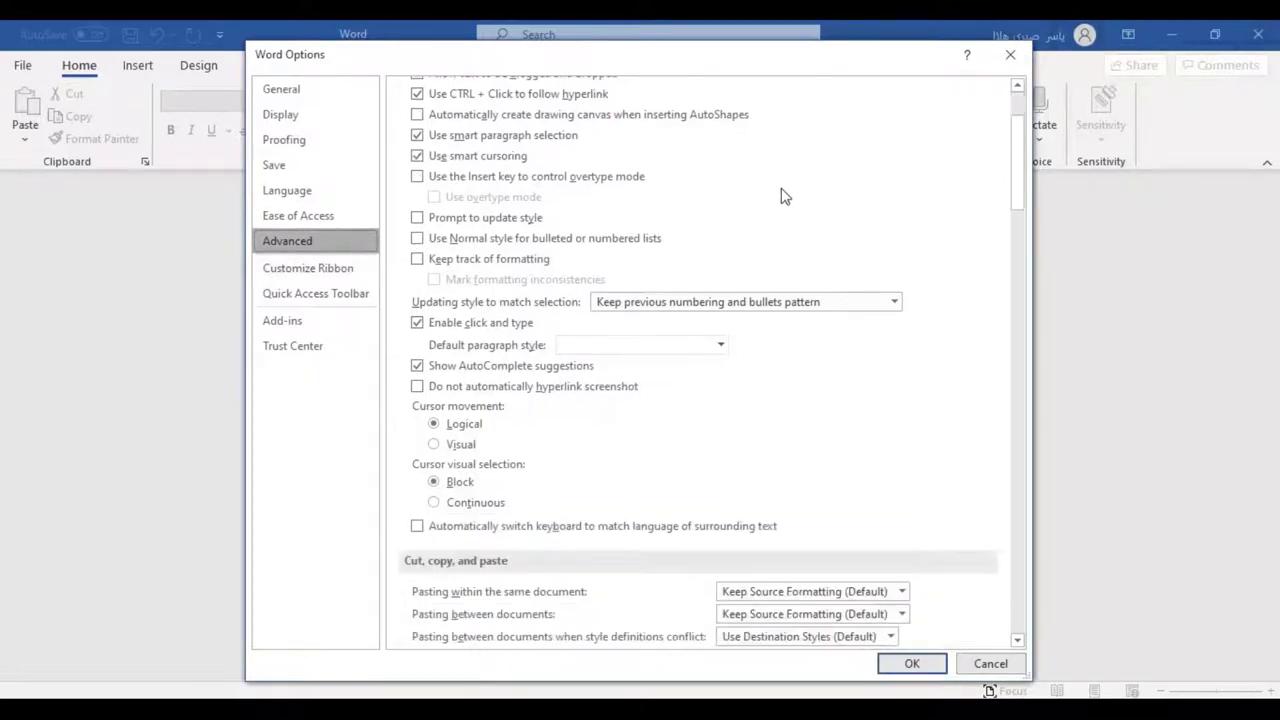
scroll(757, 213, "down", 2)
scroll(749, 246, "down", 4)
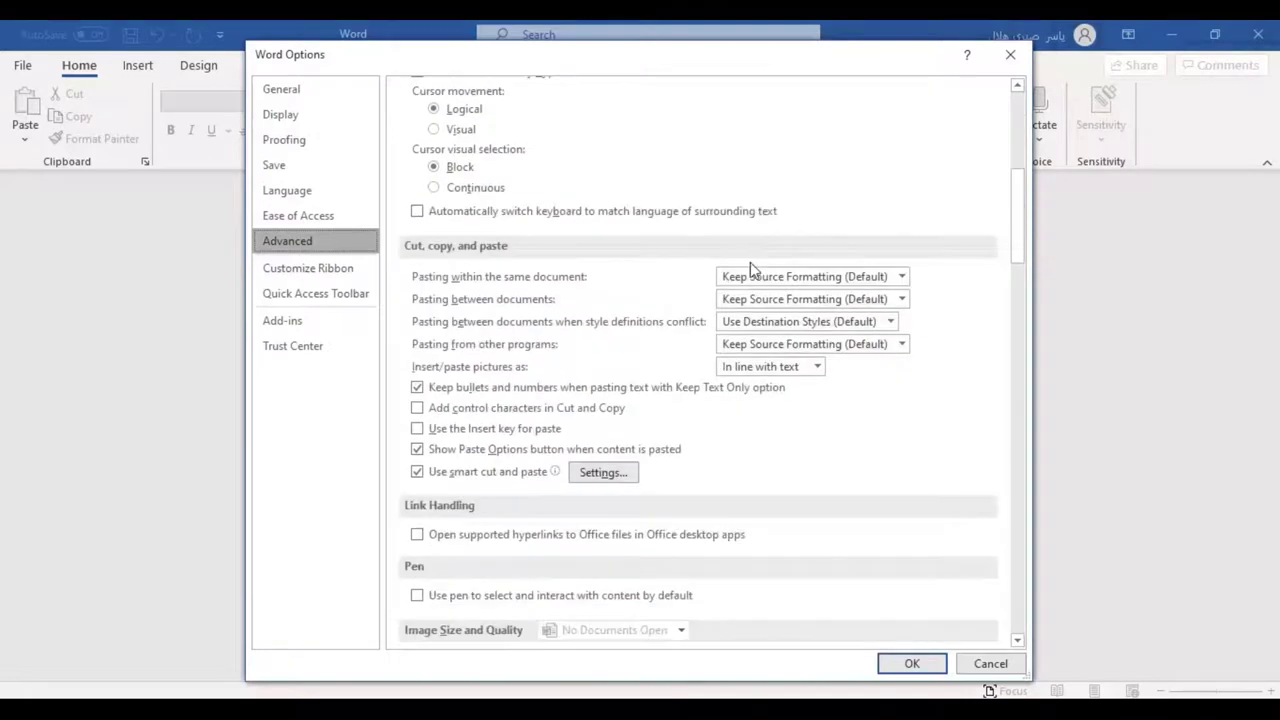
scroll(750, 262, "down", 4)
scroll(743, 280, "down", 1)
scroll(680, 355, "down", 3)
scroll(686, 363, "down", 3)
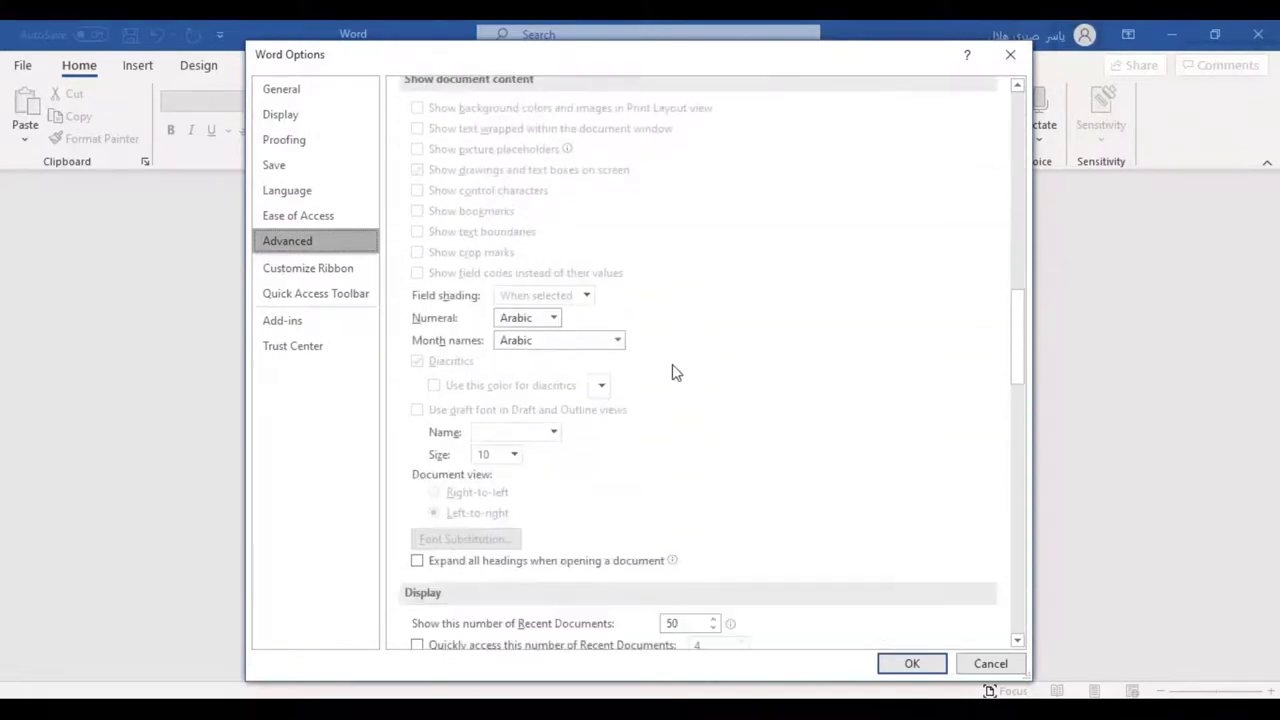
scroll(526, 322, "down", 2)
left_click(526, 320)
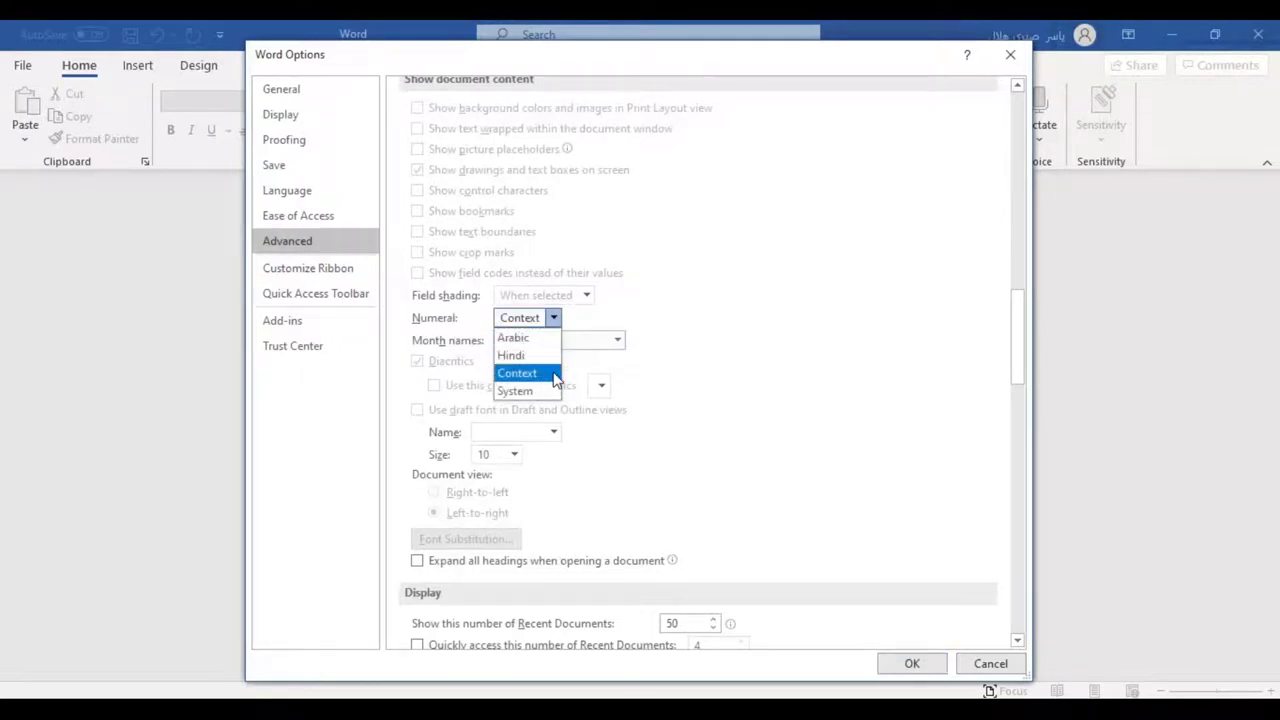
left_click(555, 376)
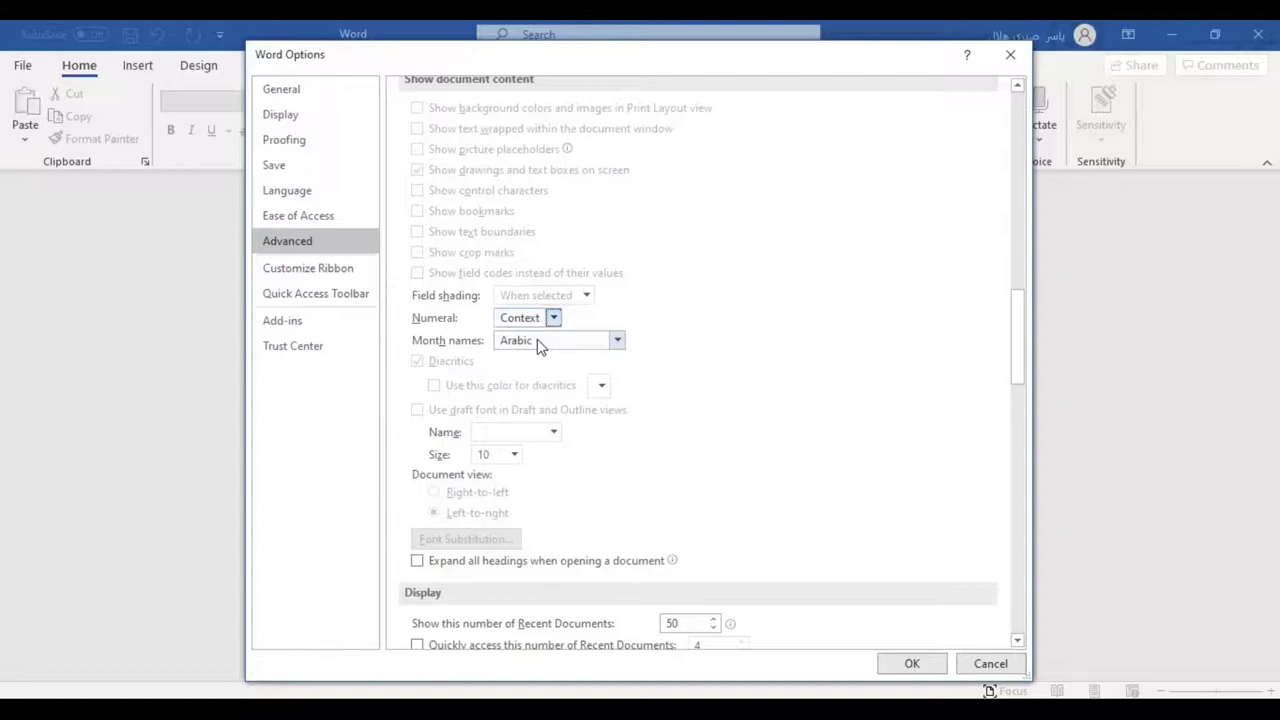
left_click(540, 343)
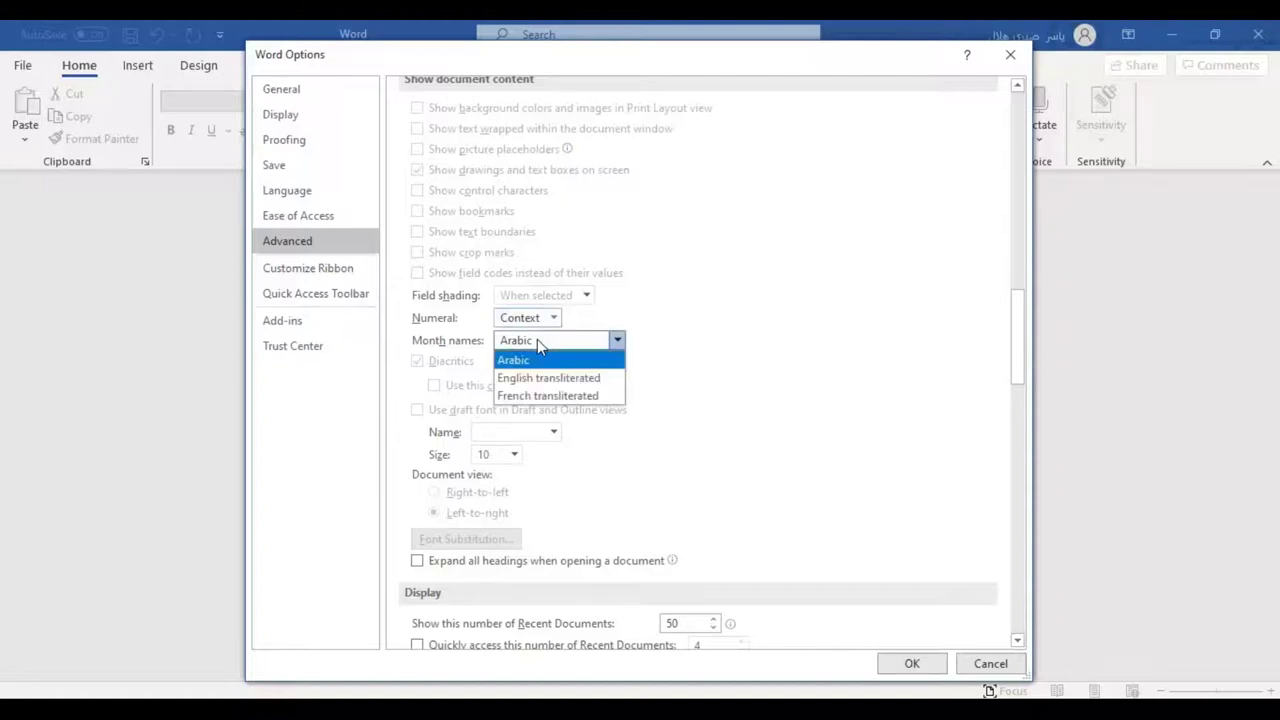
left_click(536, 362)
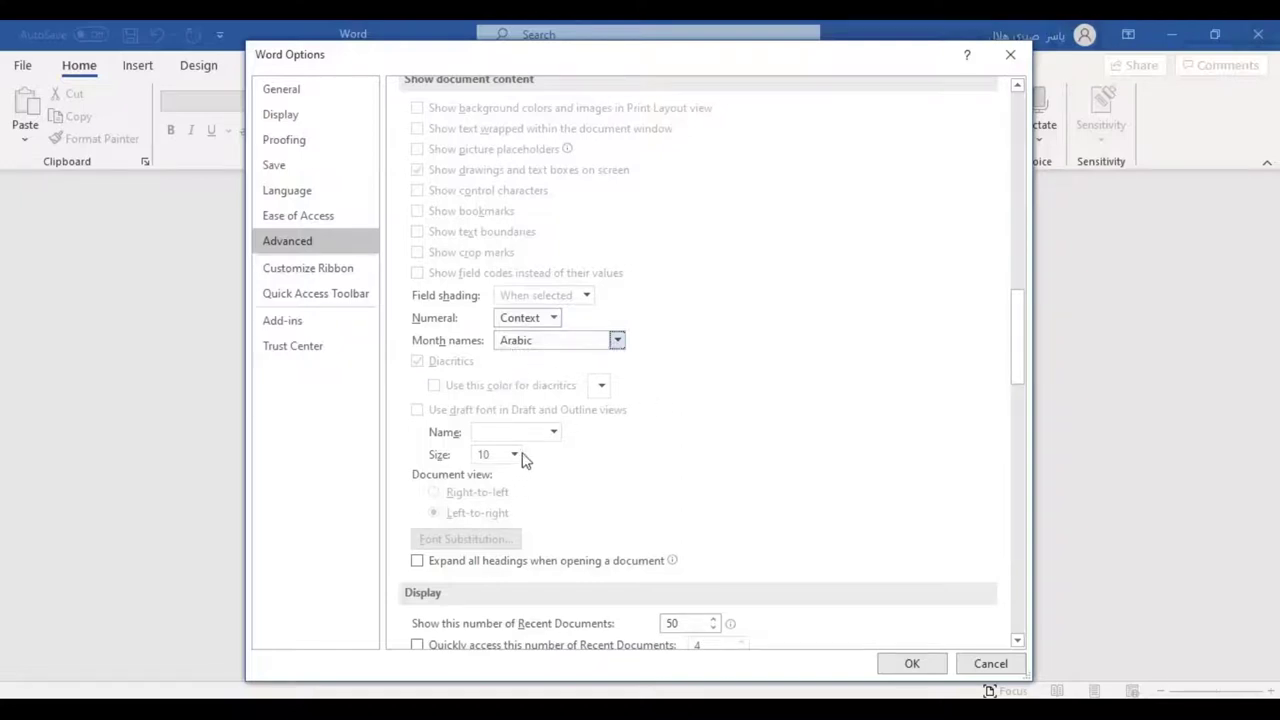
scroll(525, 460, "down", 5)
scroll(620, 422, "up", 7)
scroll(617, 426, "up", 1)
scroll(617, 426, "down", 3)
scroll(617, 426, "down", 1)
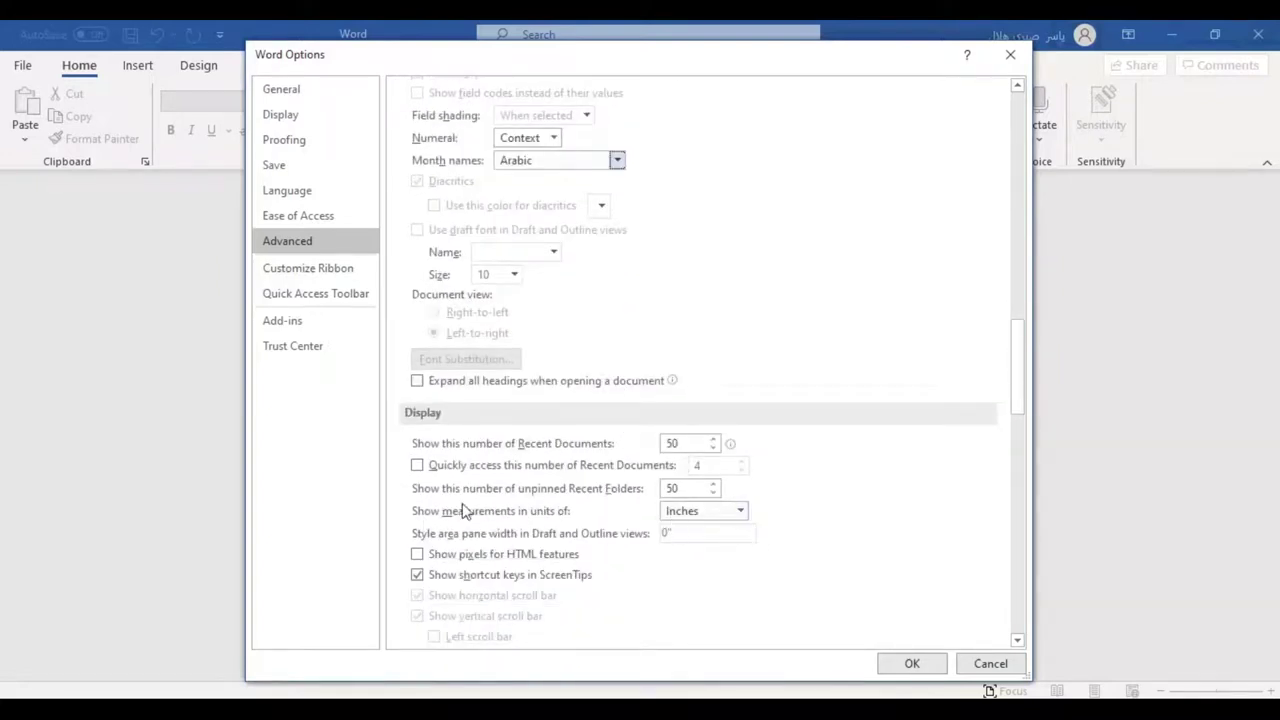
Set 'Show measurements in units of' to Centimeters.
left_click(697, 511)
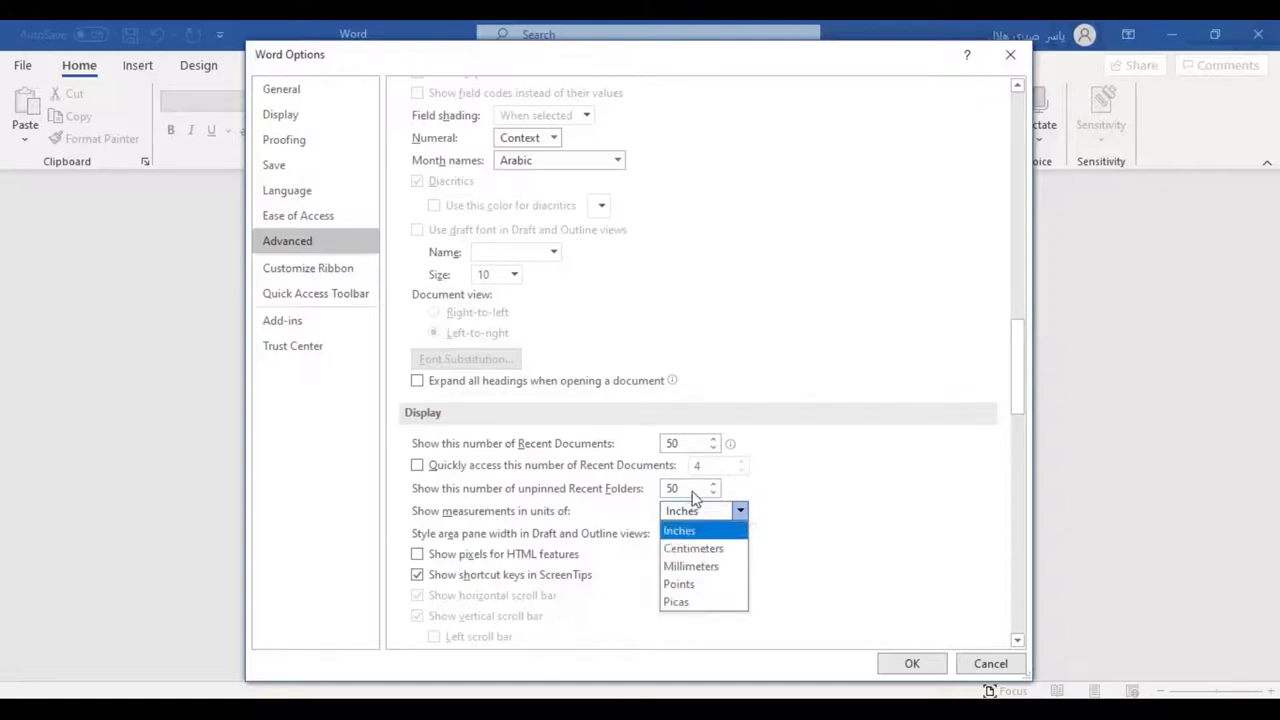
left_click(737, 557)
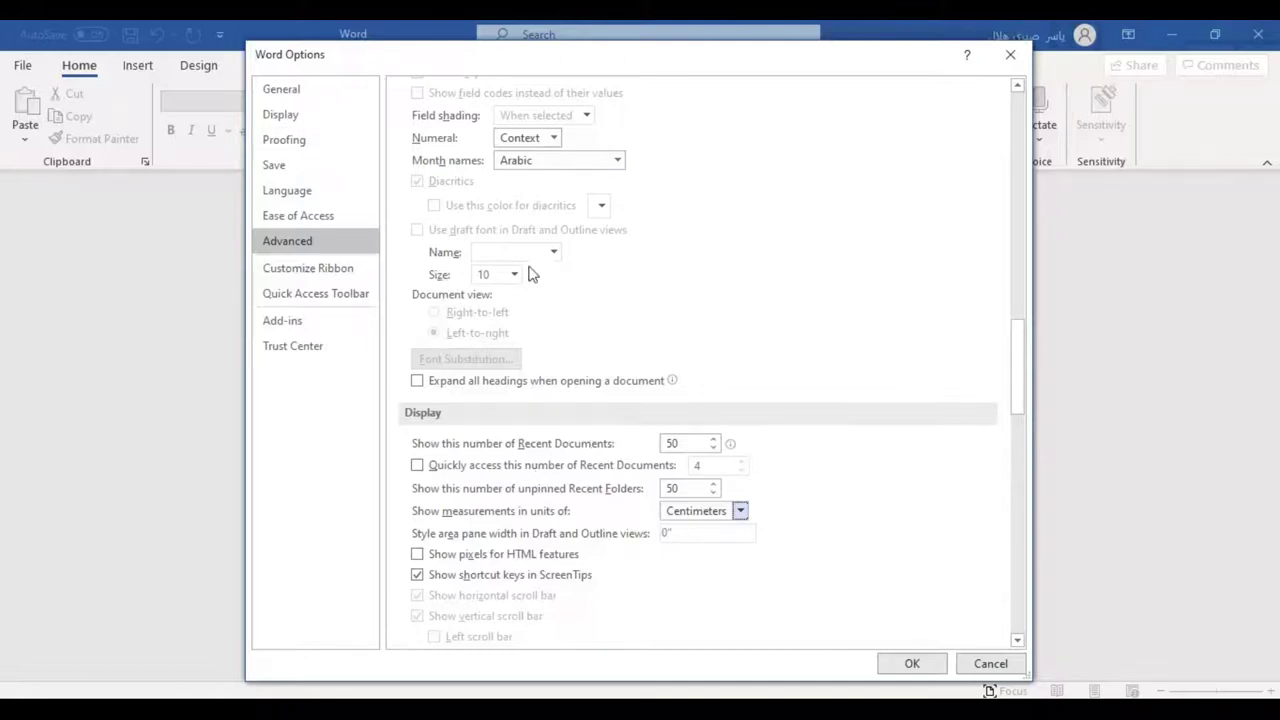
scroll(717, 517, "down", 1)
scroll(713, 514, "down", 2)
scroll(713, 514, "down", 3)
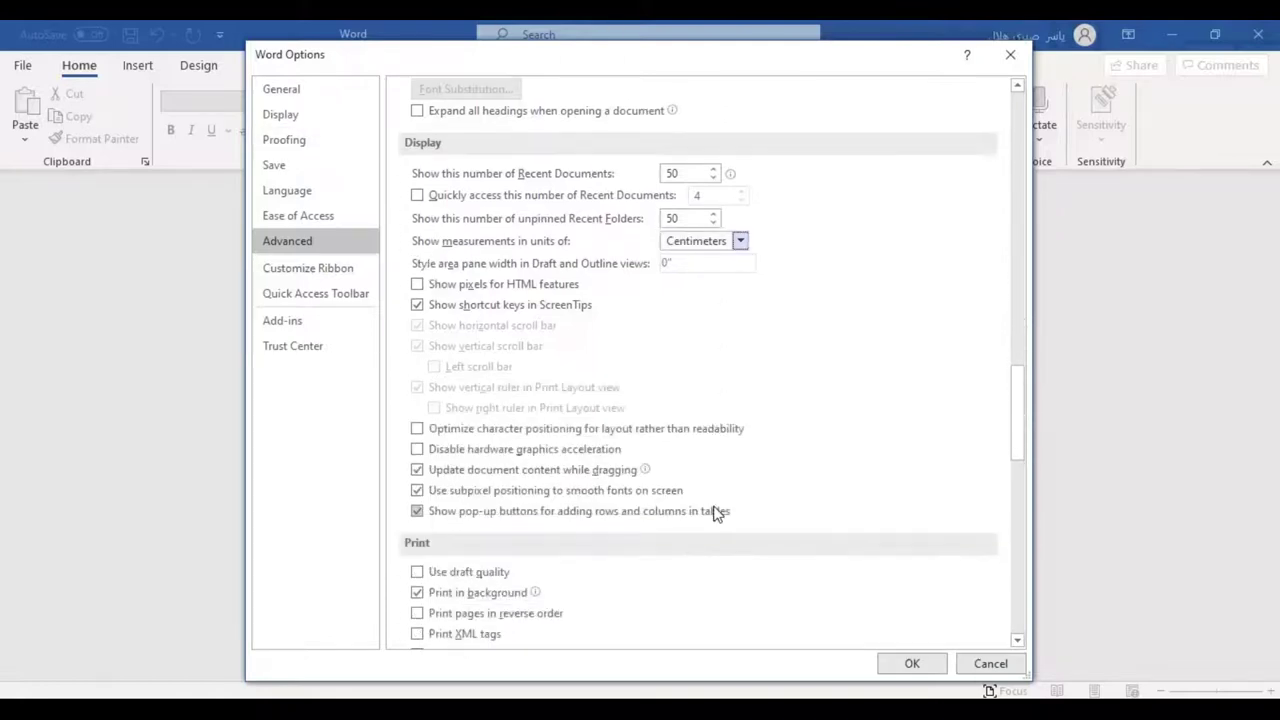
scroll(714, 514, "down", 9)
scroll(710, 510, "down", 7)
Close Word Options, open a new blank document, and turn on the Ruler.
key("Escape")
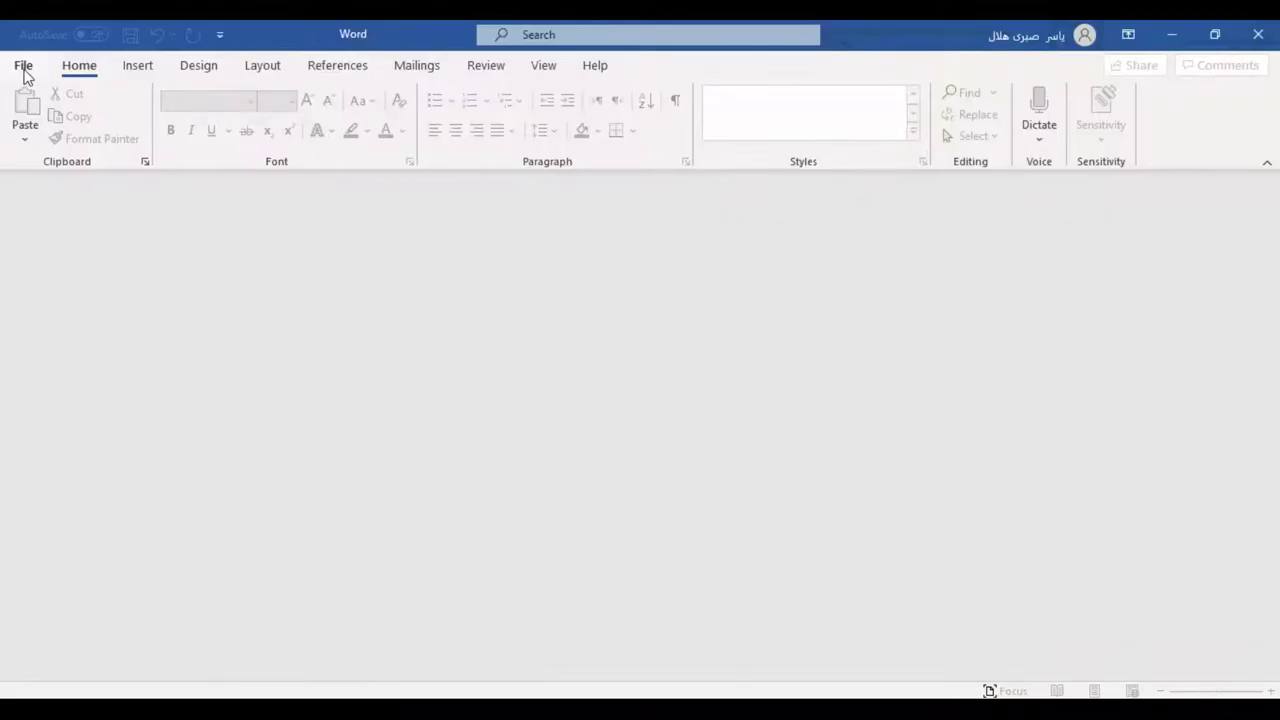
left_click(23, 68)
left_click(250, 215)
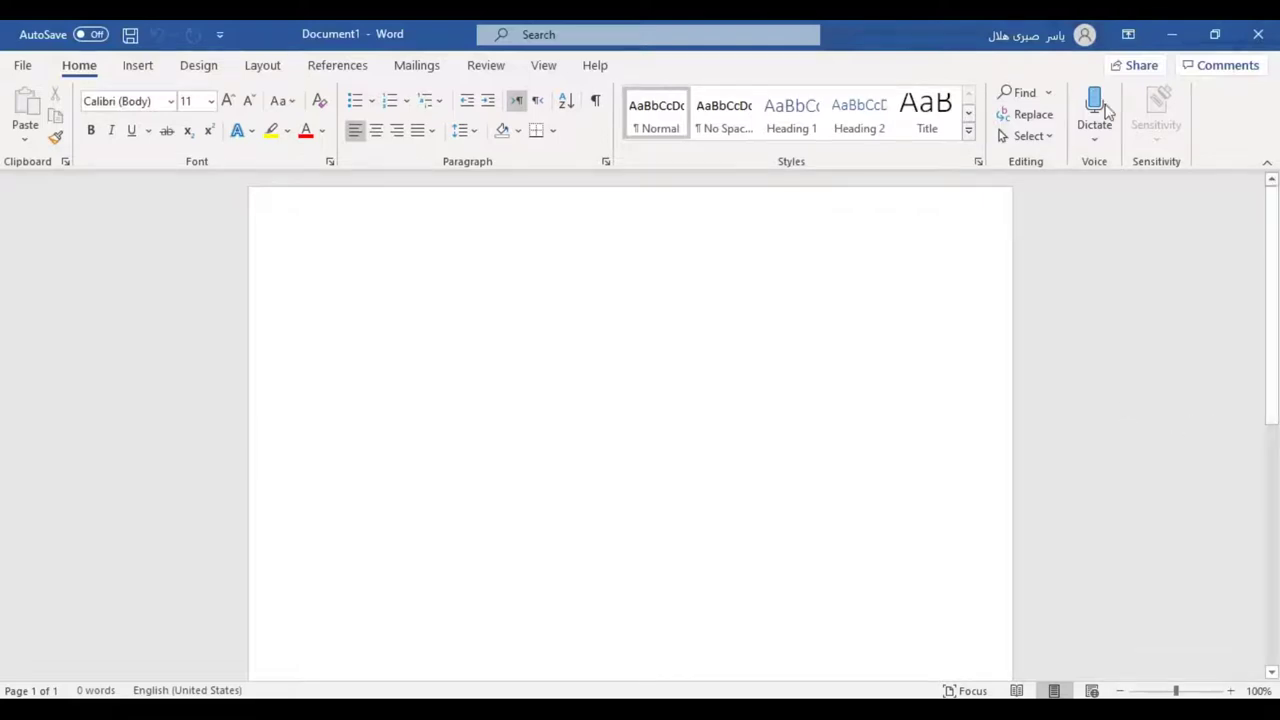
left_click(541, 70)
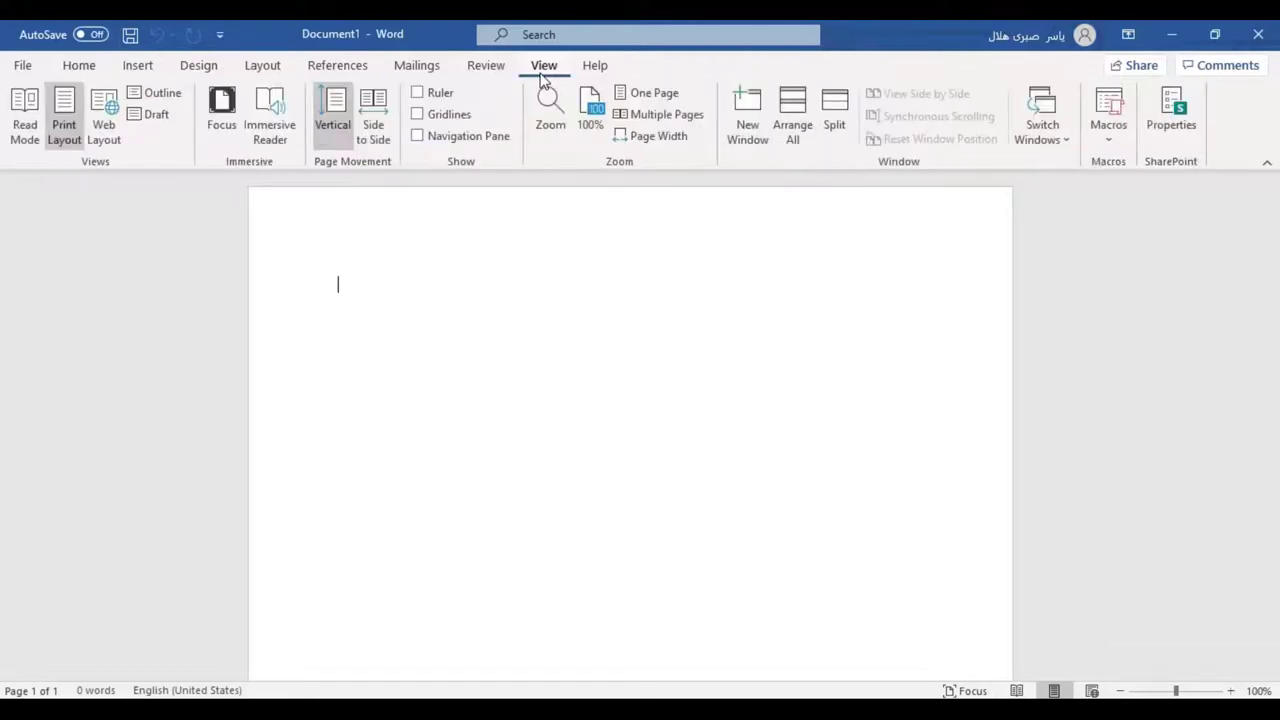
left_click(443, 94)
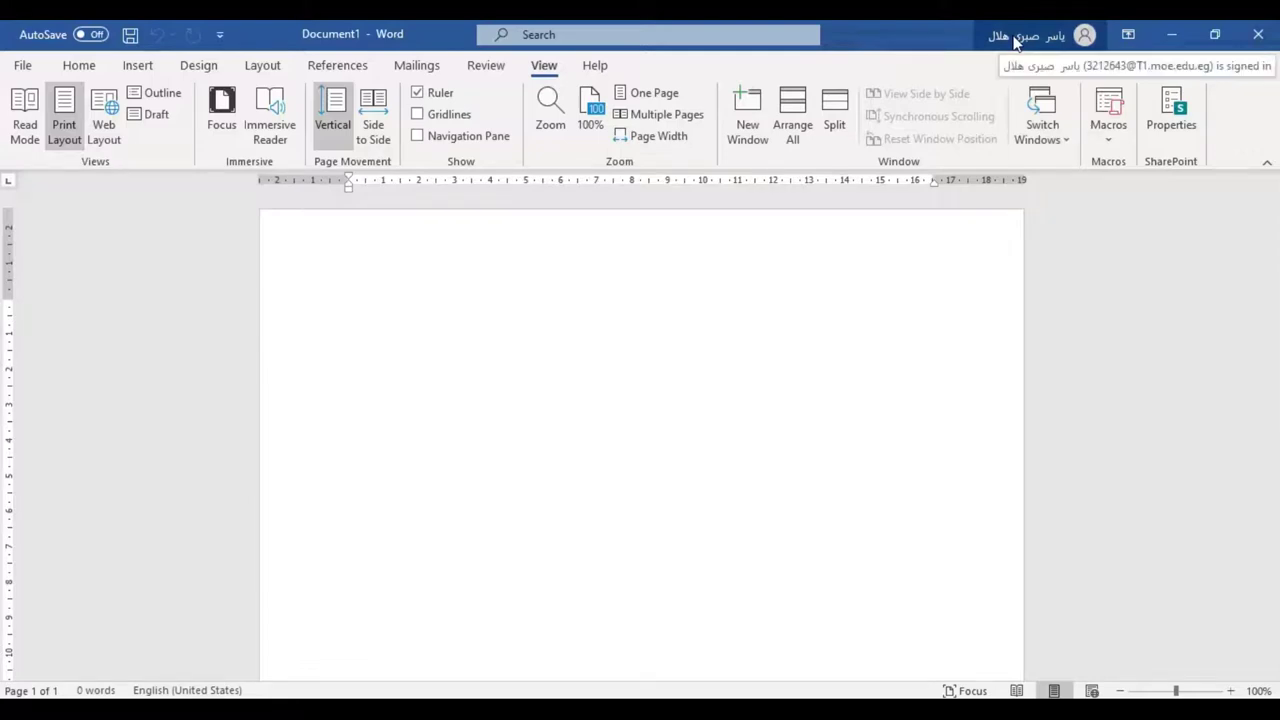
Open the Word Options dialog from the File backstage.
left_click(22, 65)
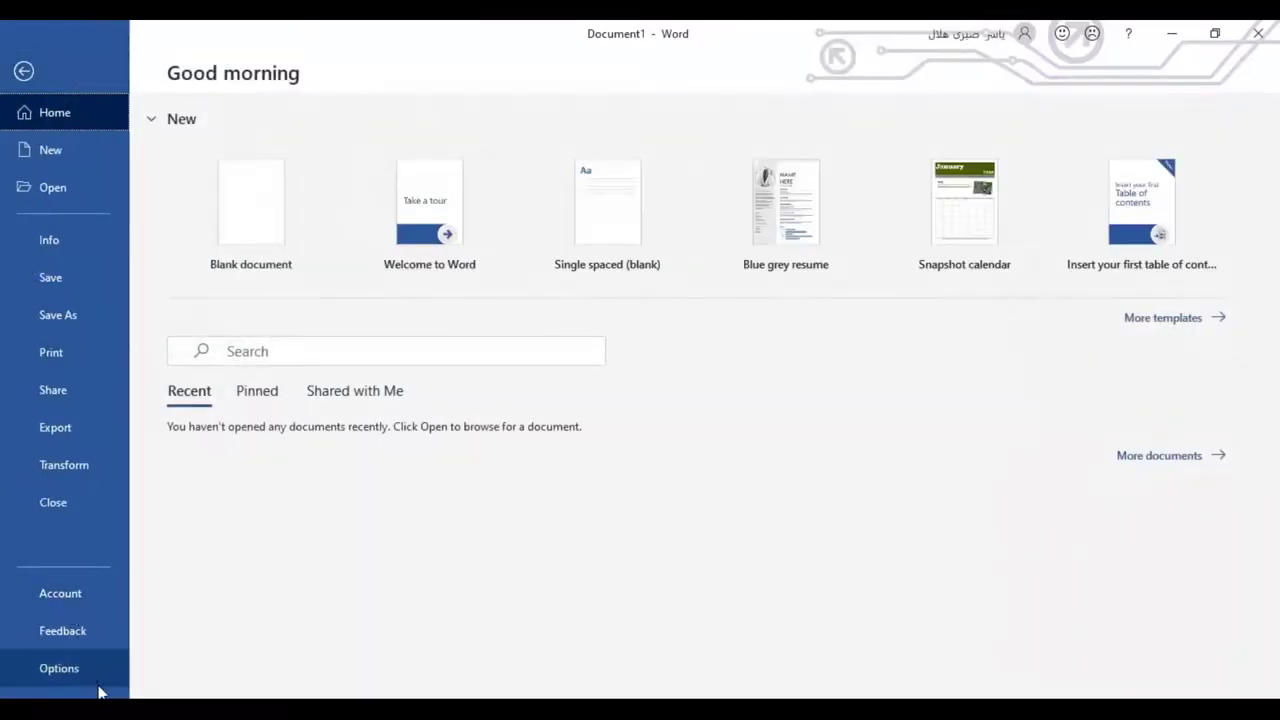
left_click(86, 672)
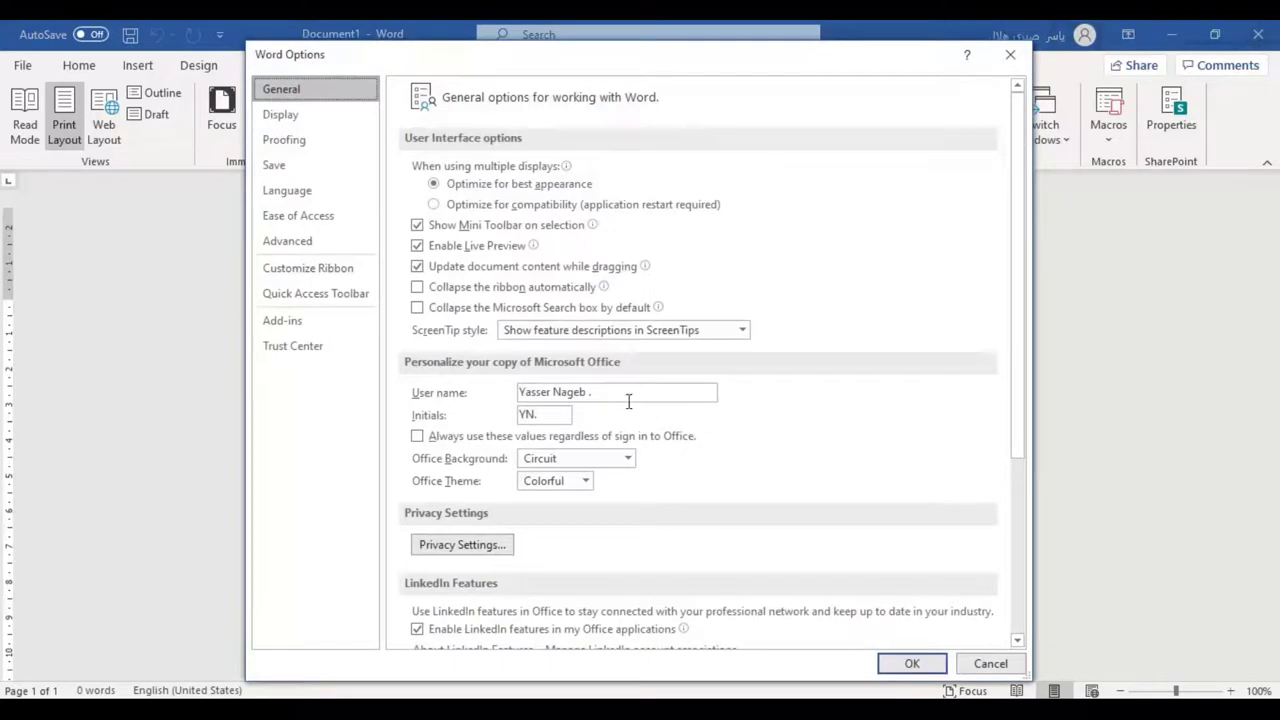
Switch to the Advanced options and look through its display and draft font settings.
left_click(319, 242)
scroll(670, 457, "down", 5)
scroll(664, 450, "down", 3)
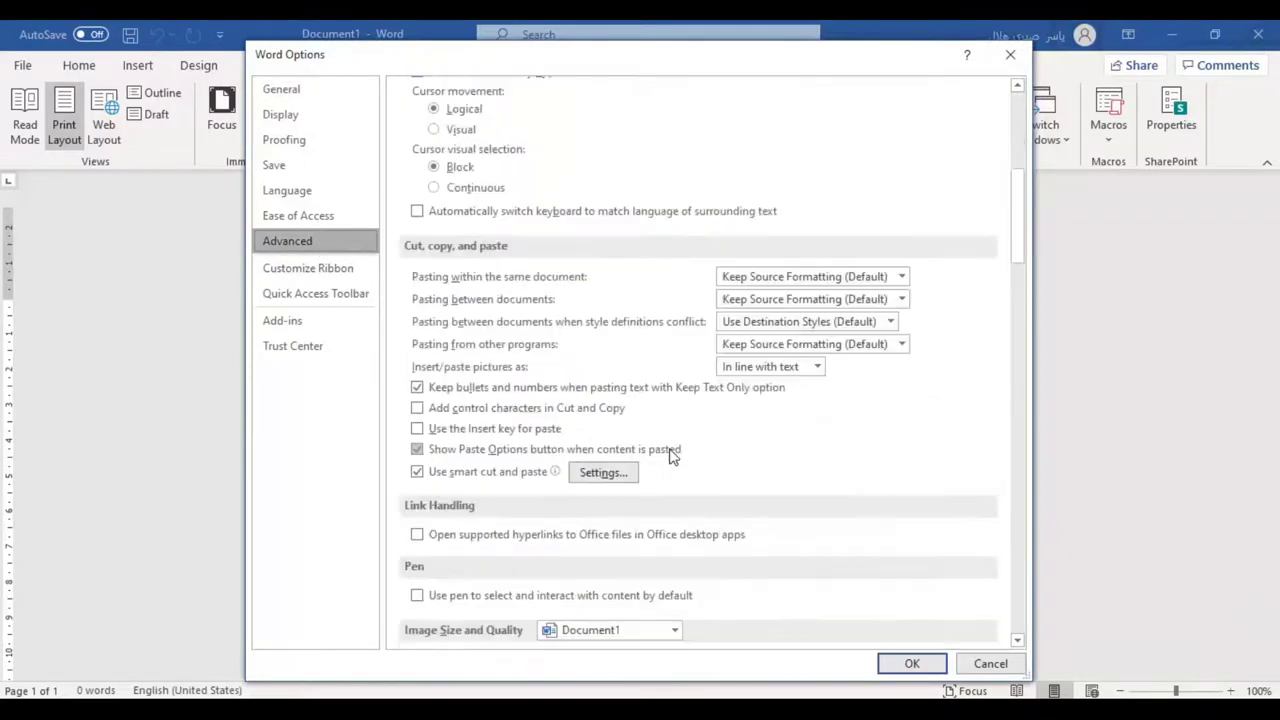
scroll(672, 522, "down", 3)
scroll(672, 522, "down", 2)
scroll(646, 480, "down", 6)
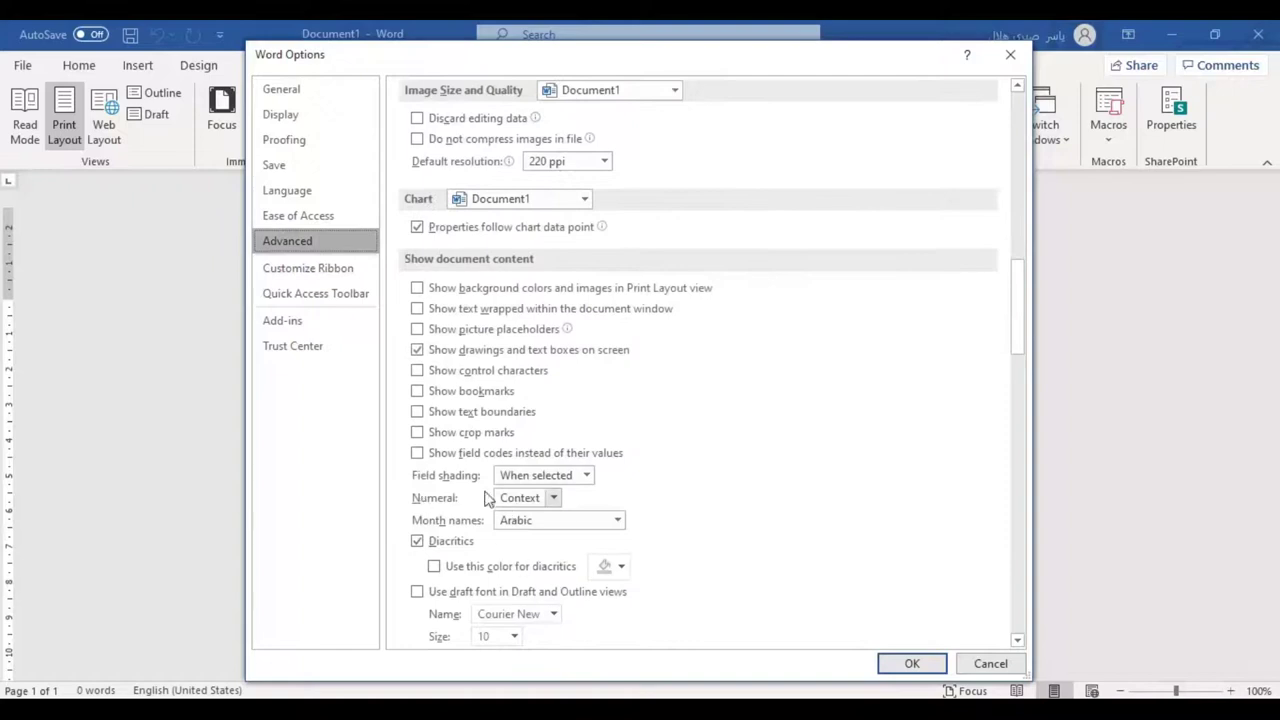
scroll(495, 591, "down", 1)
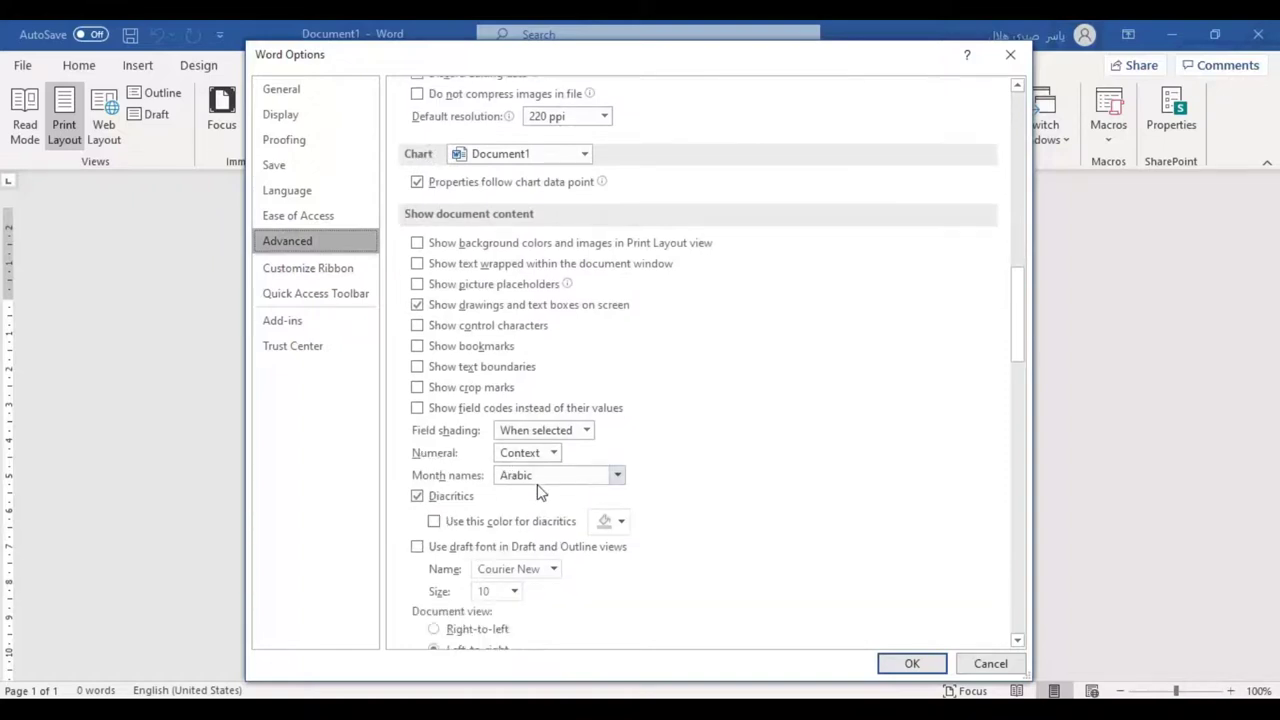
scroll(538, 490, "down", 7)
scroll(538, 490, "down", 3)
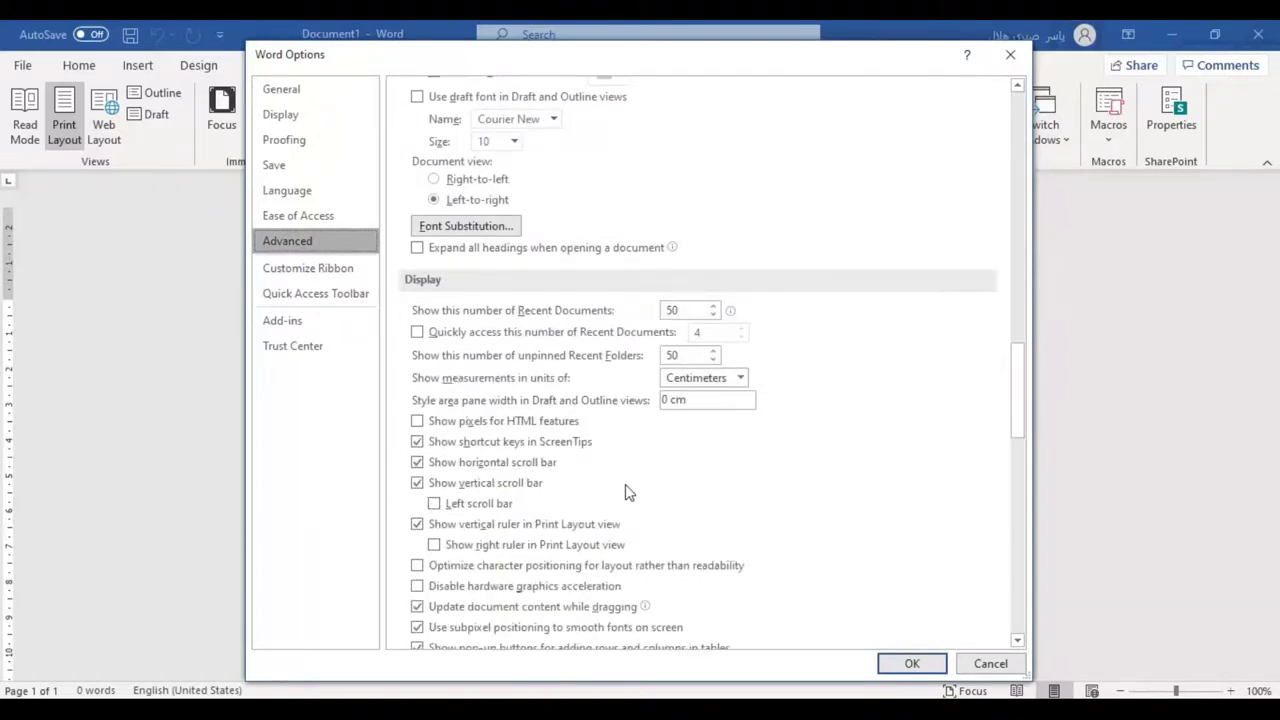
scroll(625, 492, "up", 3)
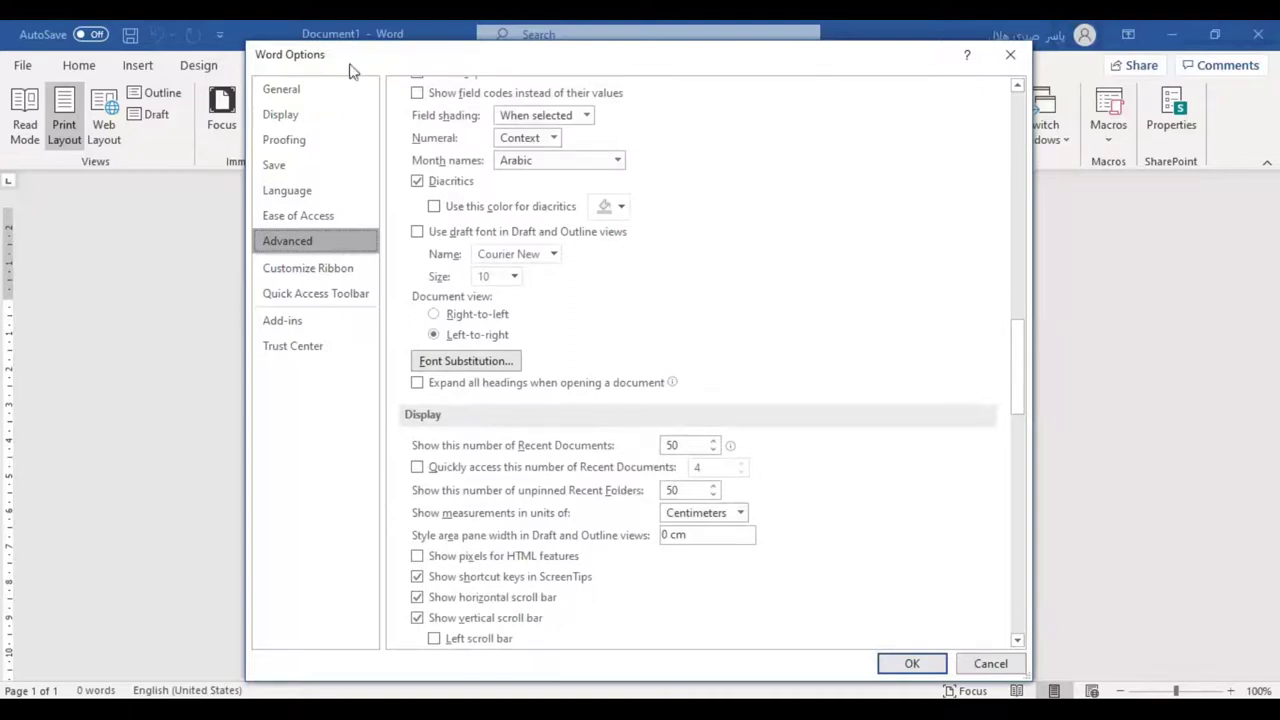
scroll(558, 480, "up", 1)
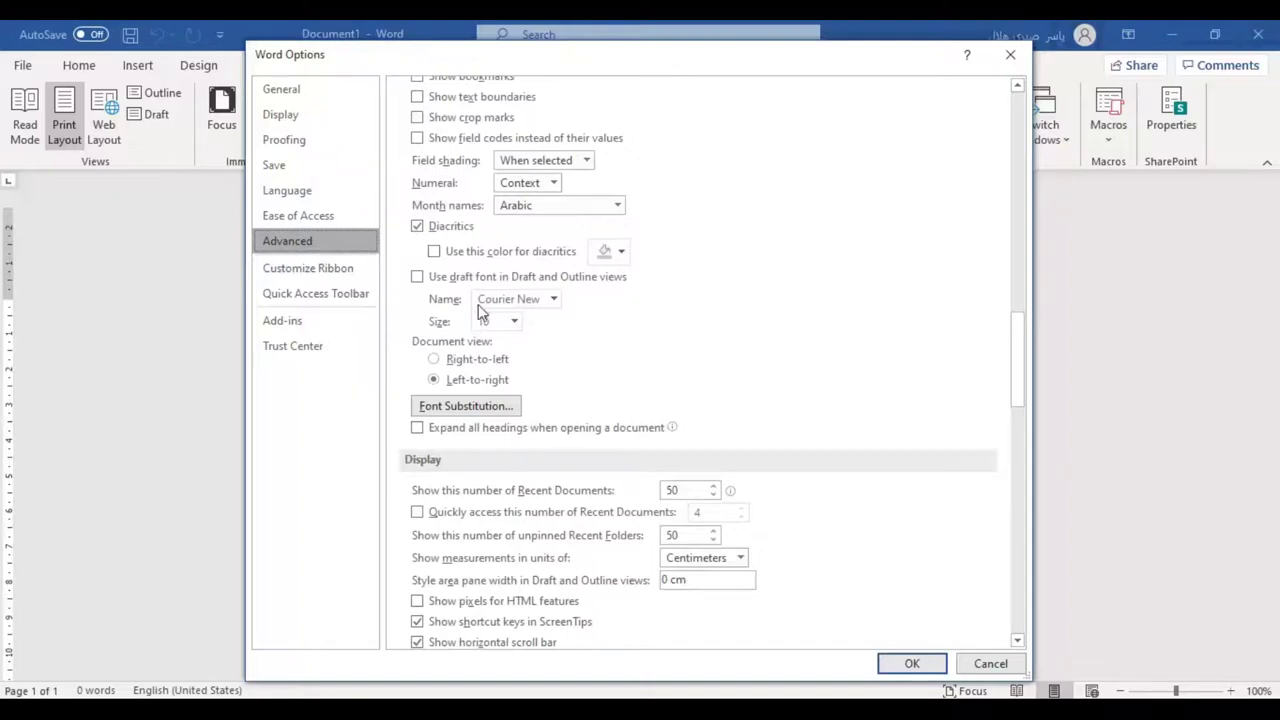
scroll(480, 340, "up", 1)
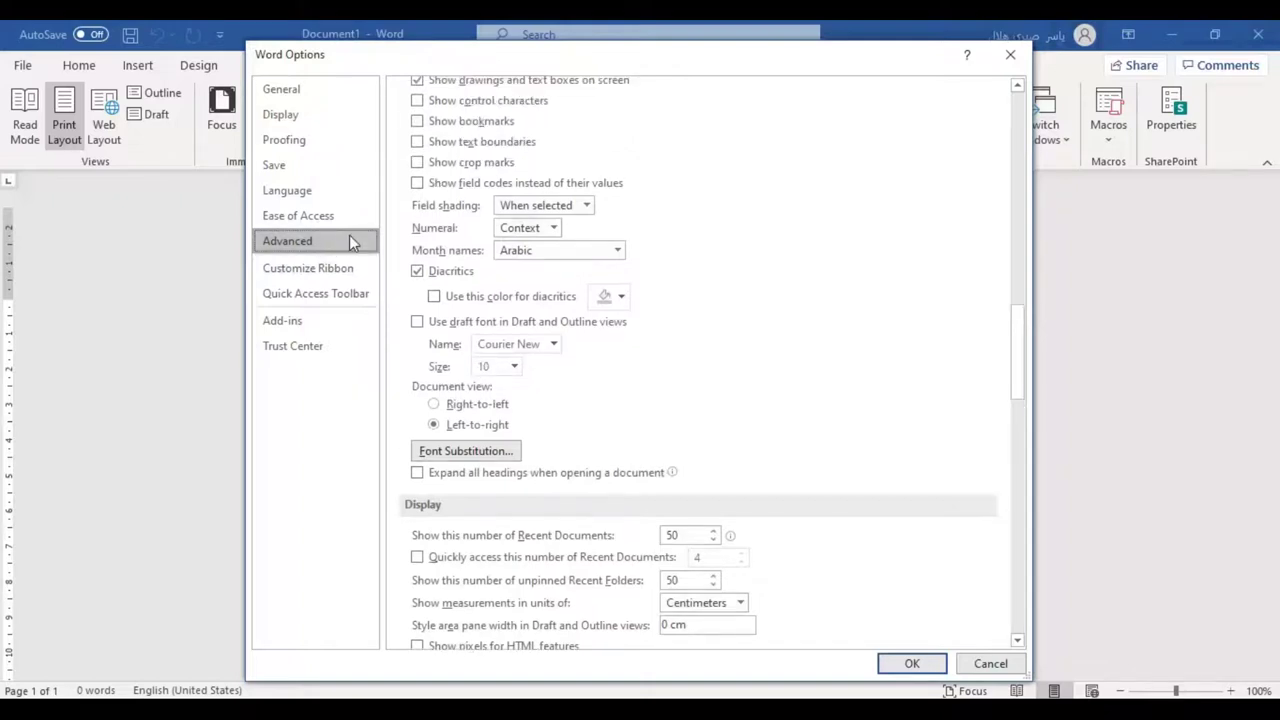
scroll(555, 397, "up", 1)
scroll(555, 397, "up", 1)
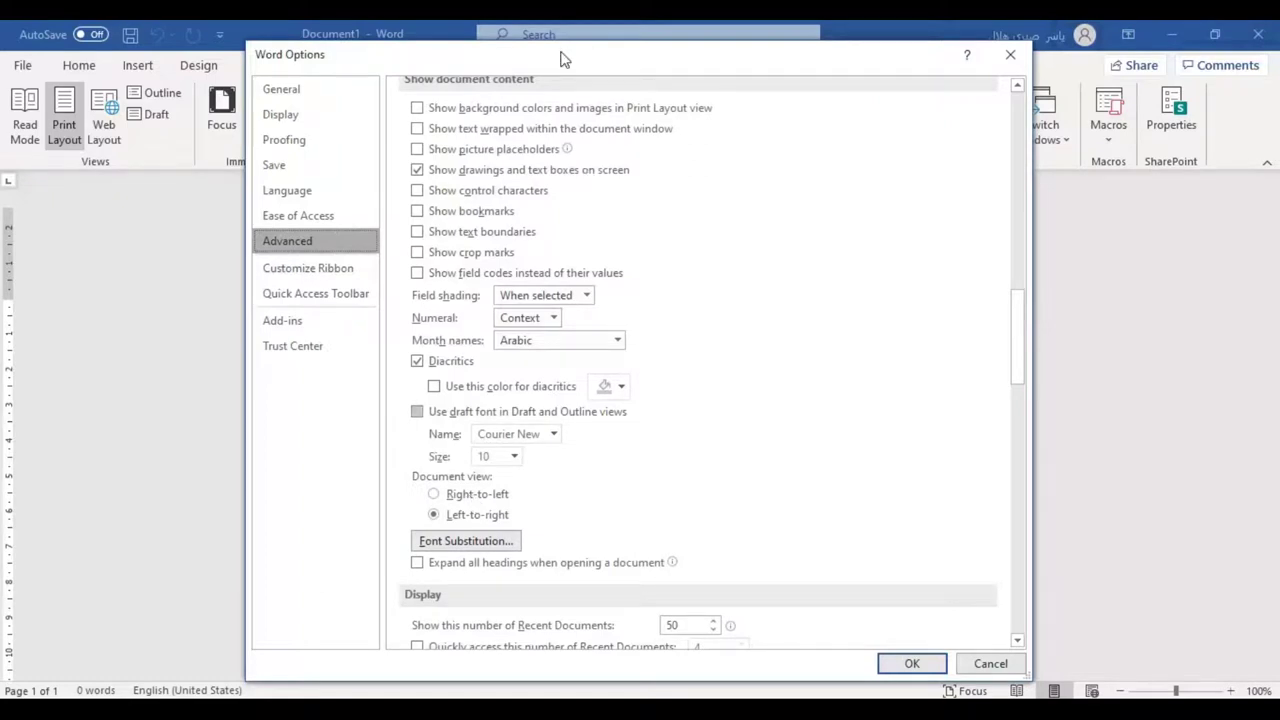
Set the Advanced document view to Right-to-left.
left_click_drag(563, 60, 318, 62)
left_click_drag(437, 51, 628, 227)
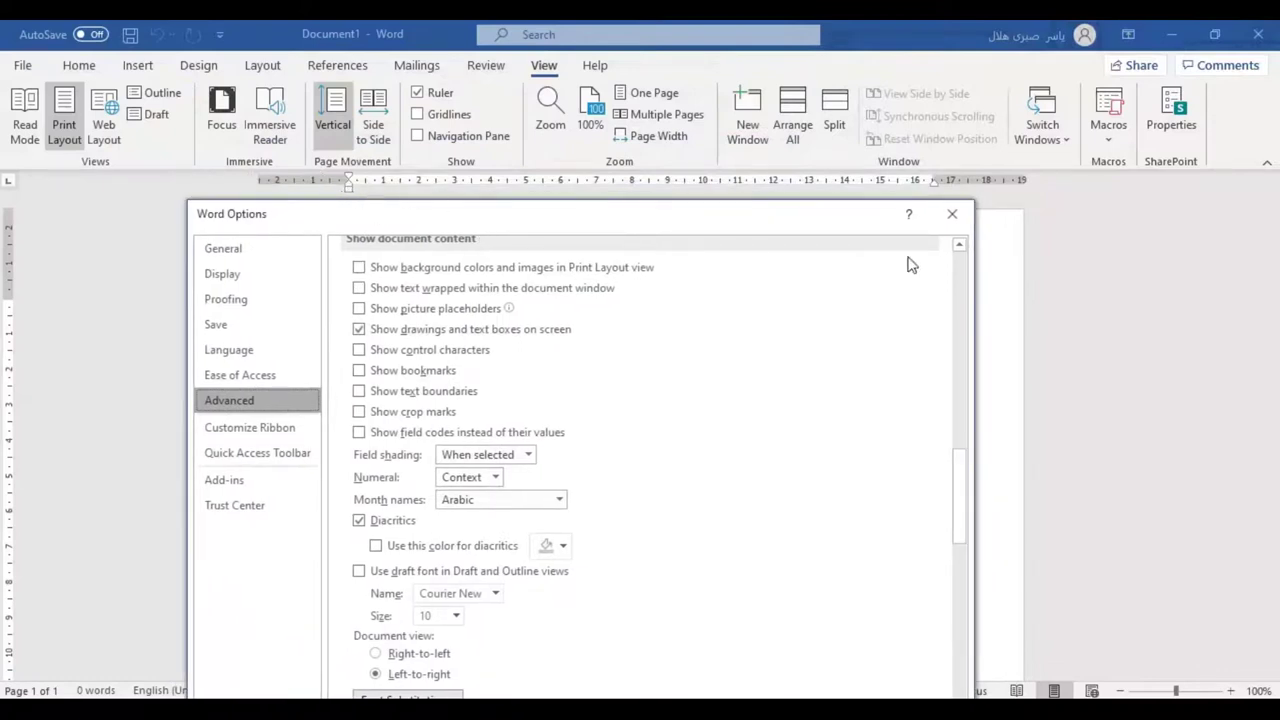
scroll(672, 460, "down", 2)
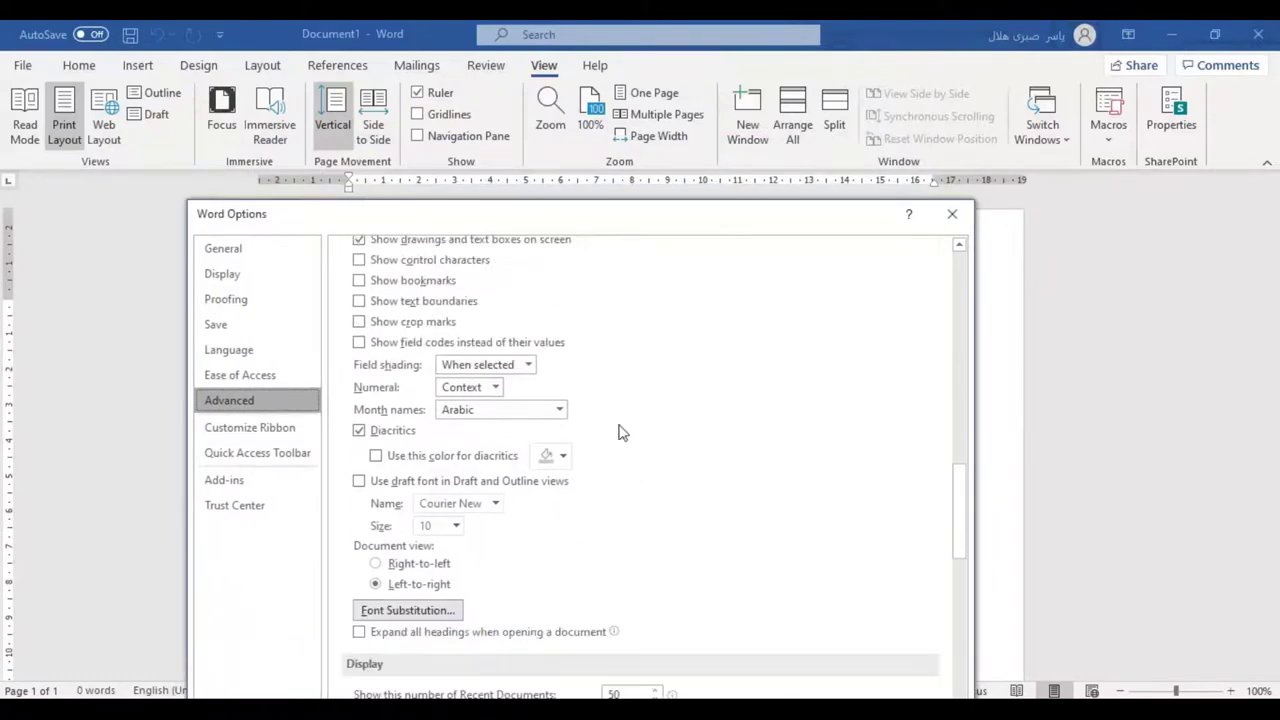
left_click(430, 566)
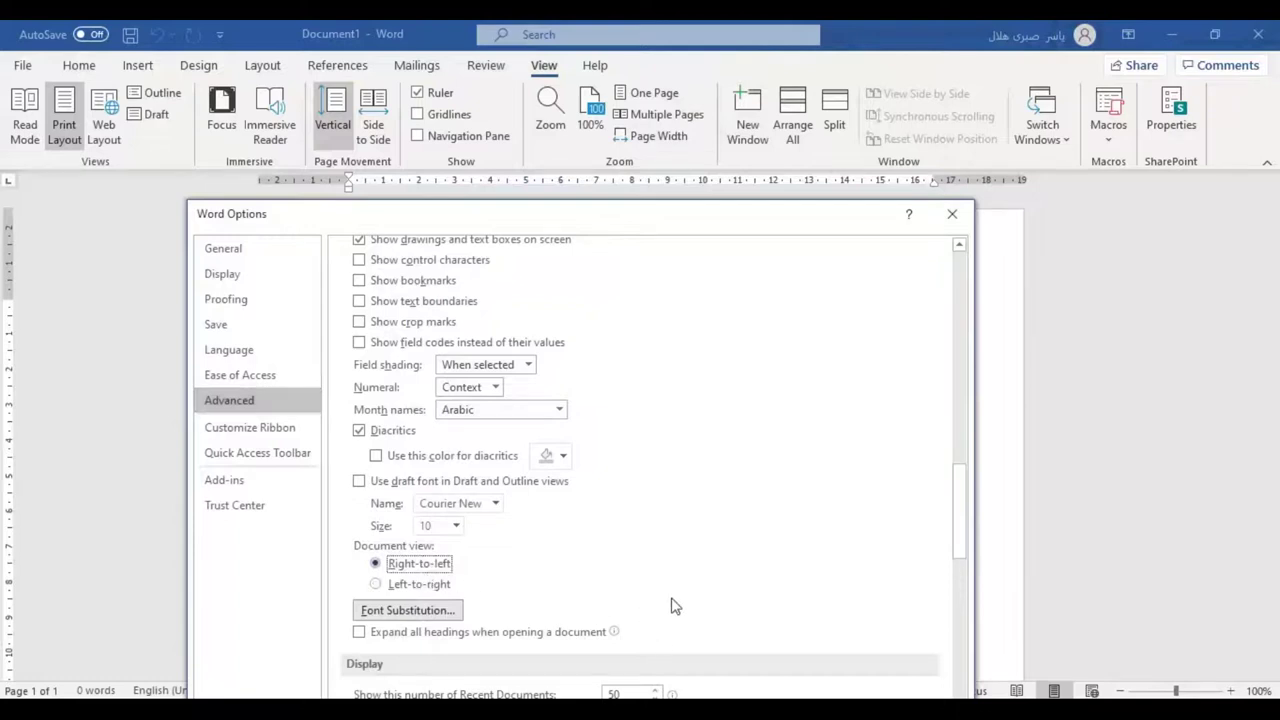
scroll(671, 606, "down", 1)
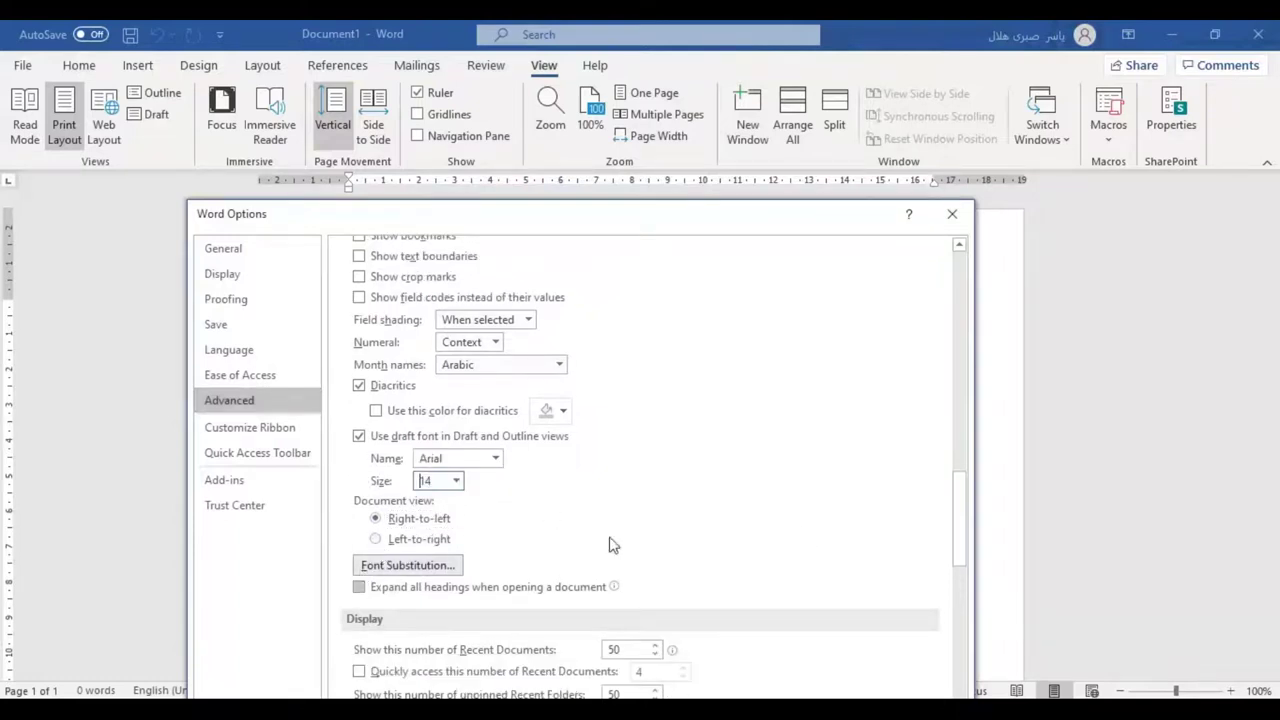
left_click_drag(553, 219, 569, 68)
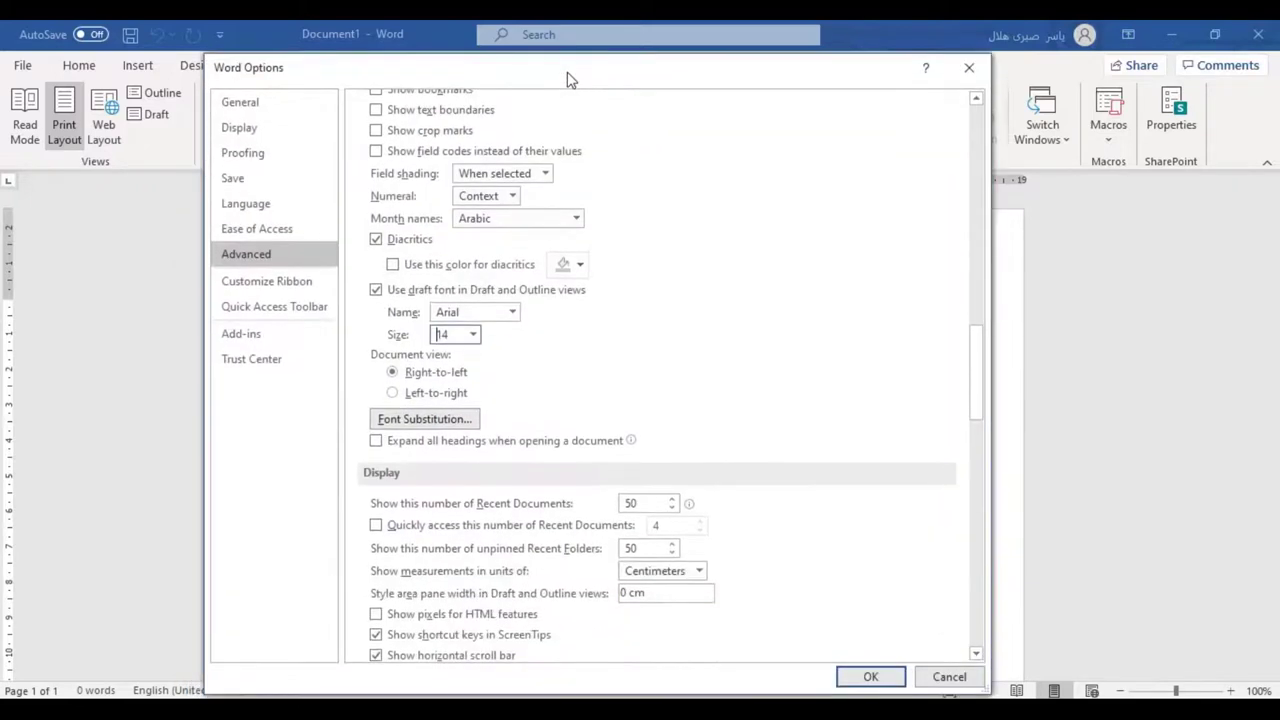
Confirm Word Options with OK and close Word so it restarts.
left_click(855, 662)
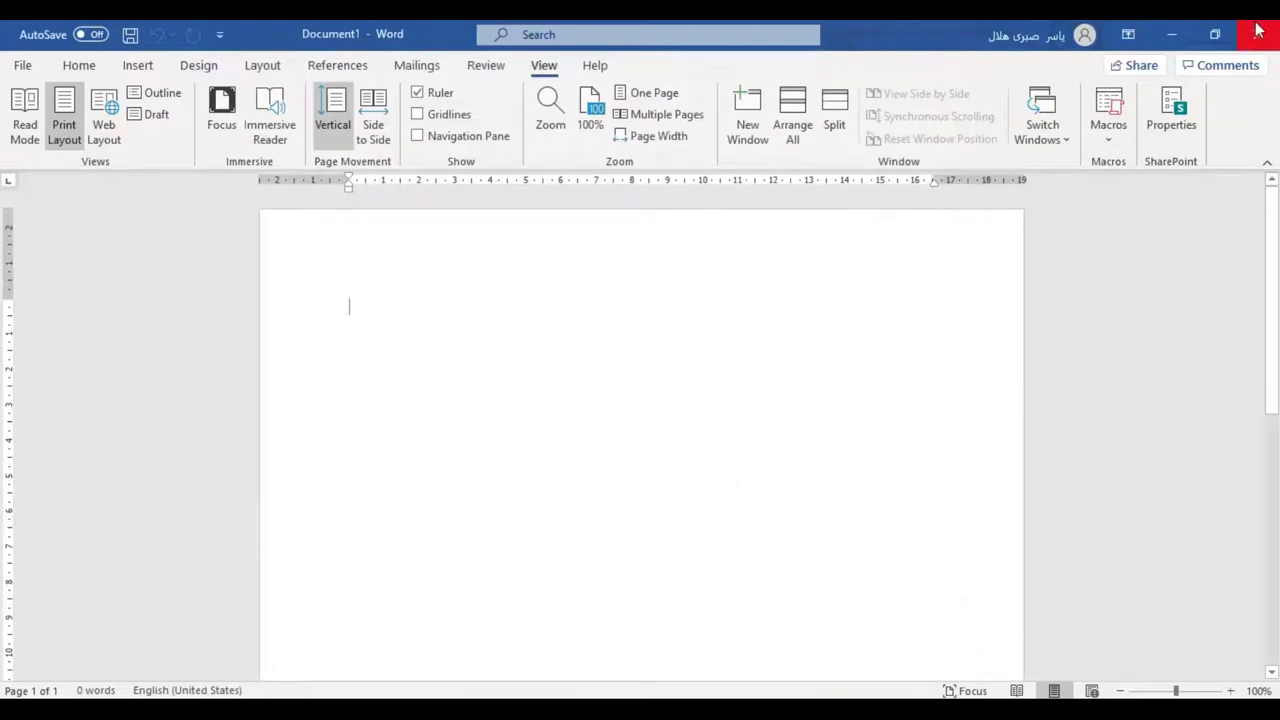
left_click(1262, 34)
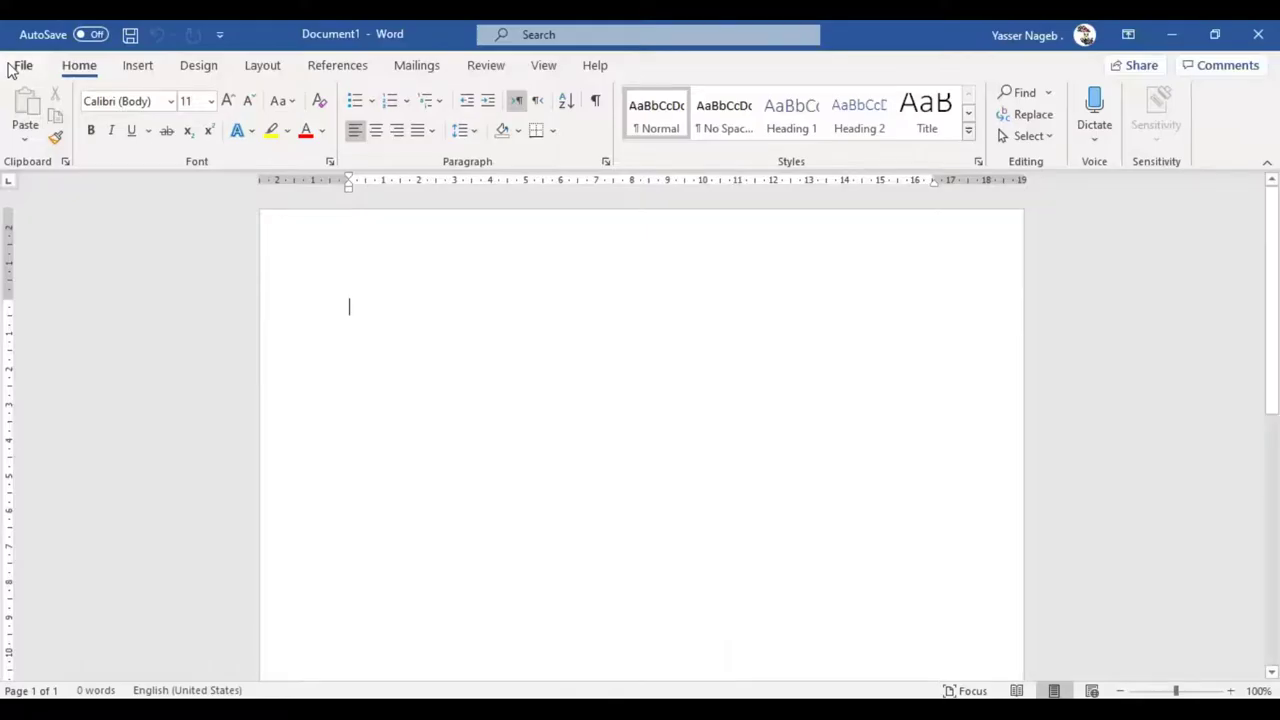
left_click(13, 68)
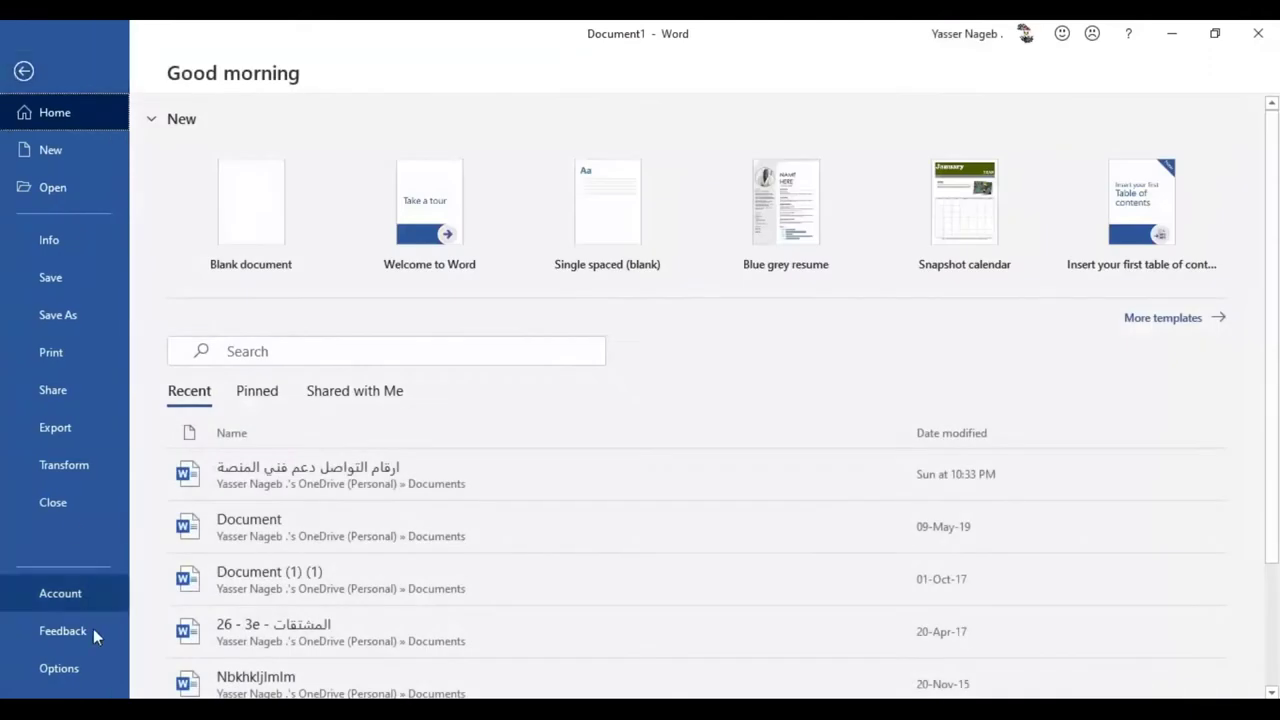
left_click(74, 677)
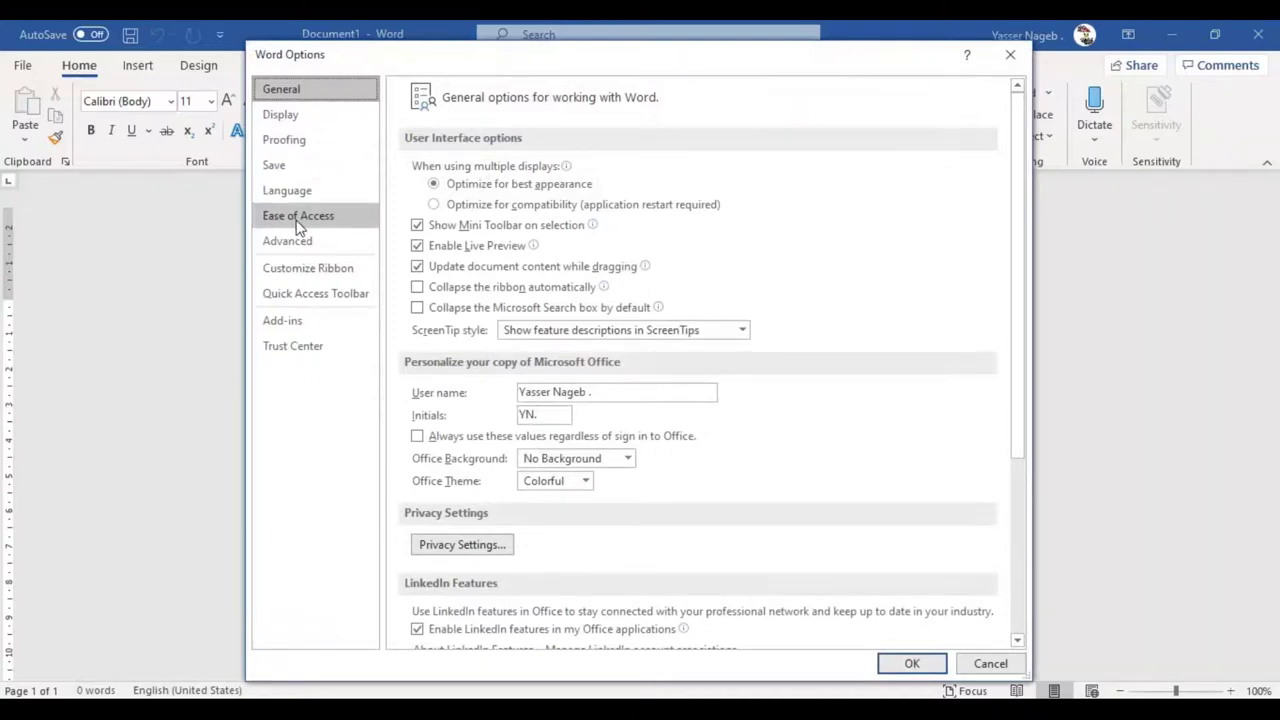
left_click(282, 242)
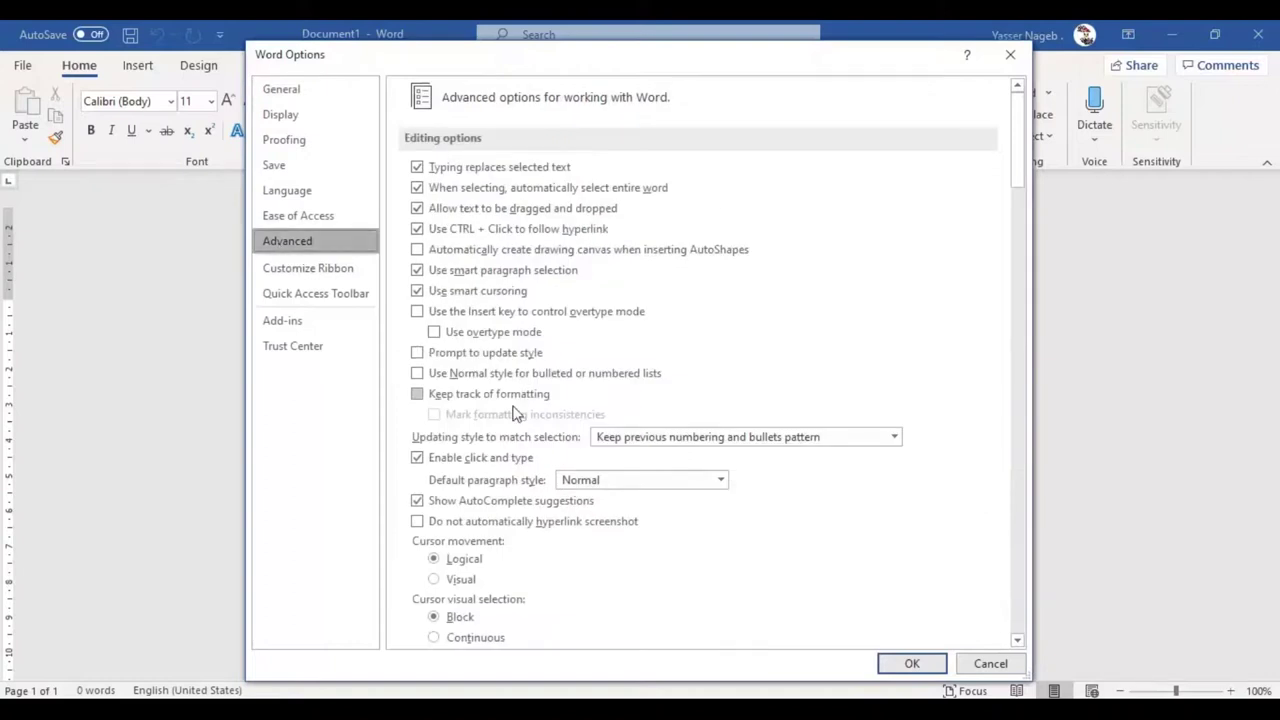
scroll(514, 414, "down", 4)
scroll(543, 420, "down", 6)
scroll(543, 420, "down", 6)
scroll(544, 418, "down", 3)
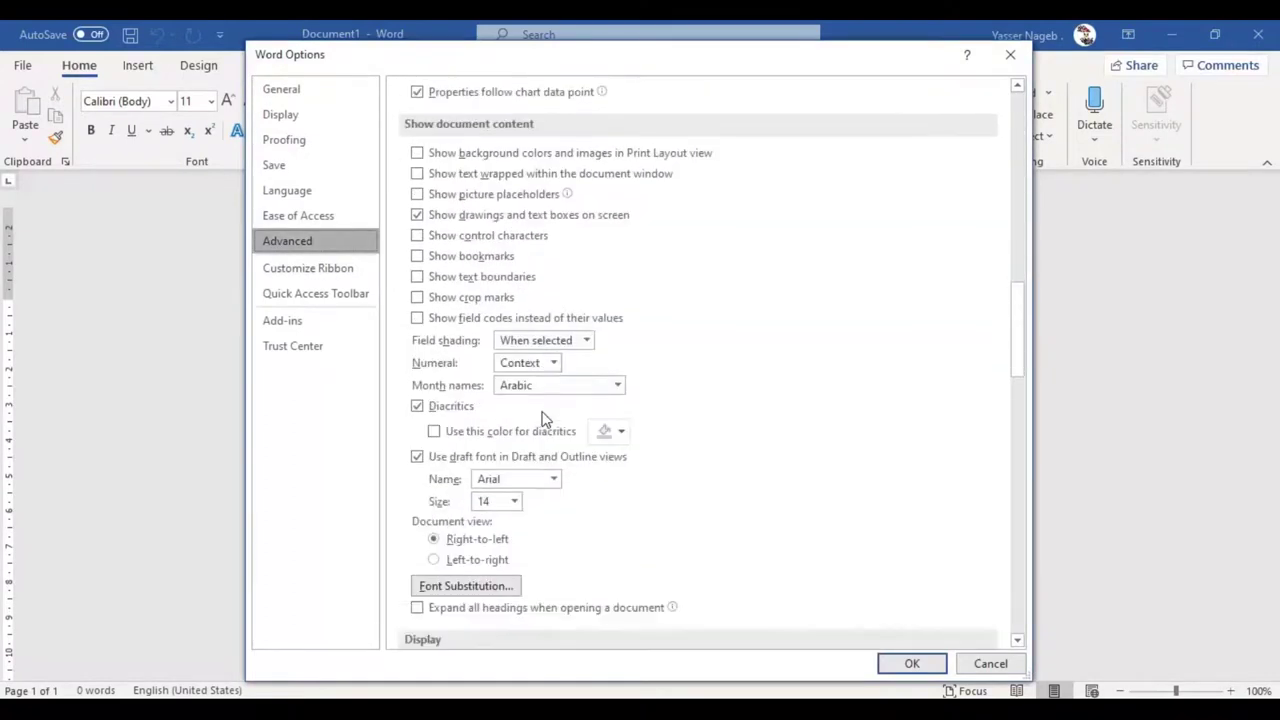
scroll(543, 420, "down", 1)
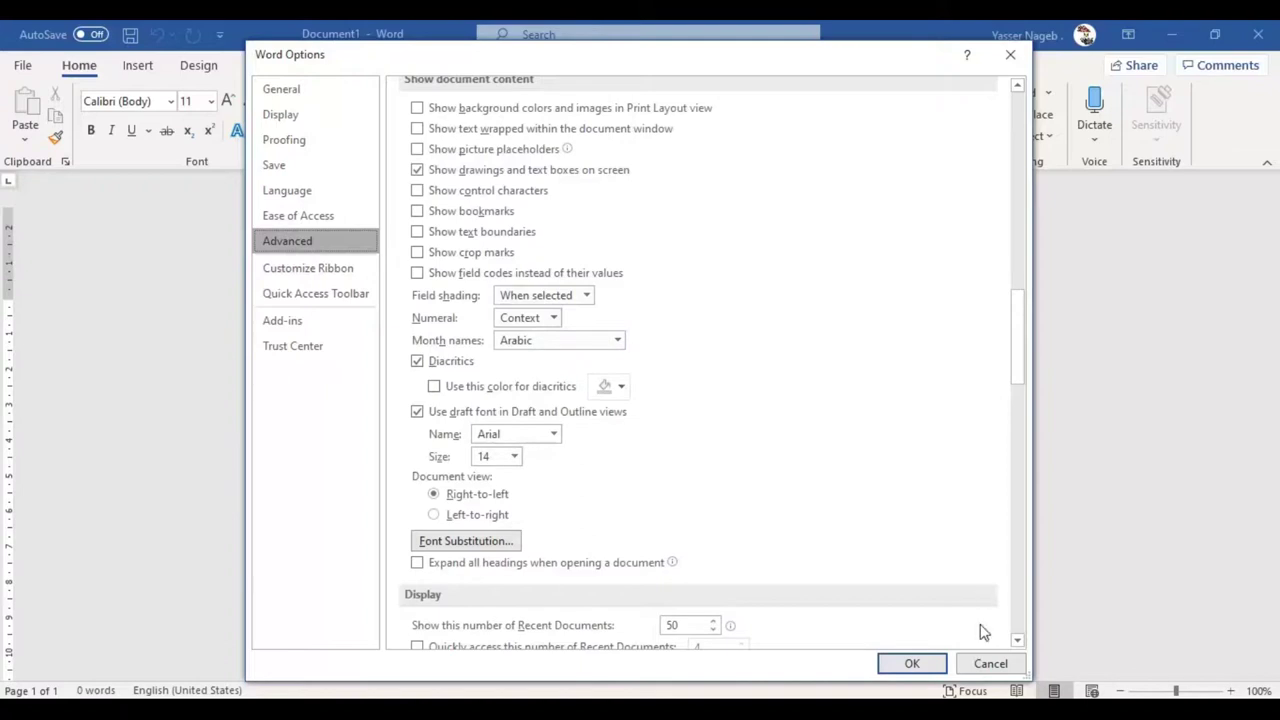
left_click(988, 660)
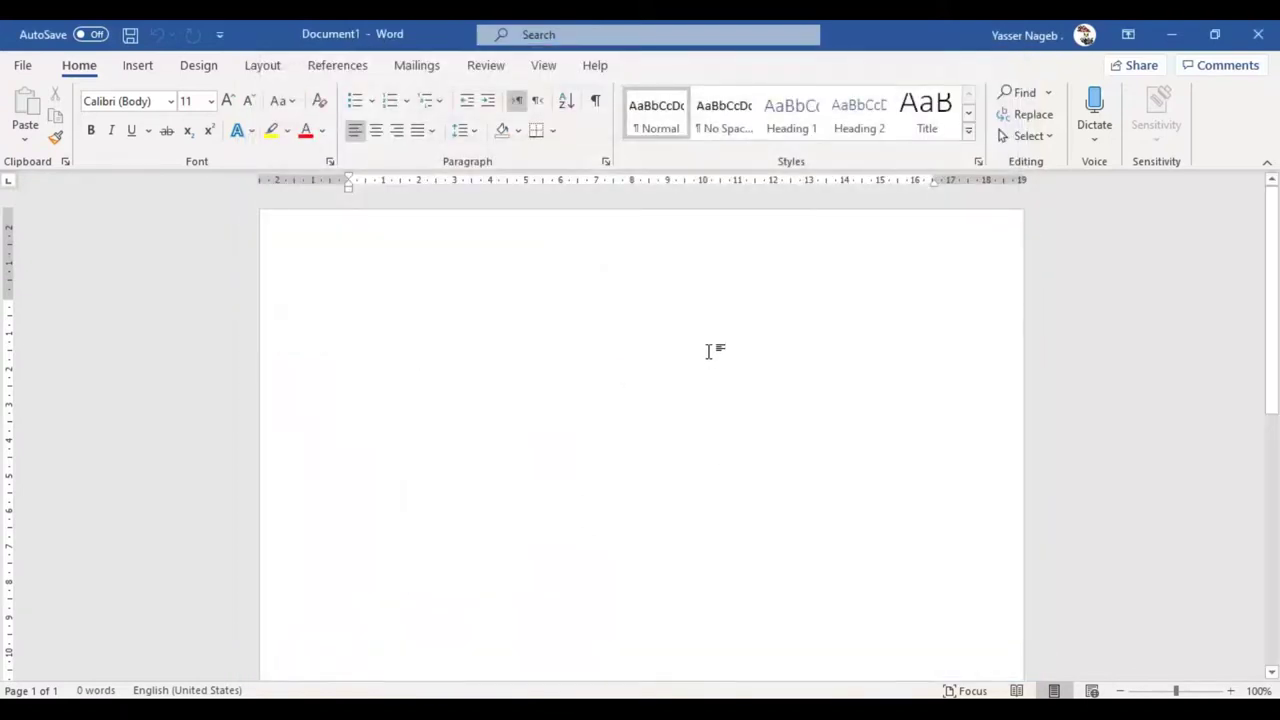
Type an English test name, switch to Arabic input, and type an Arabic word with ١٢٣٤٥٦٧٨٩.
type("hhfff")
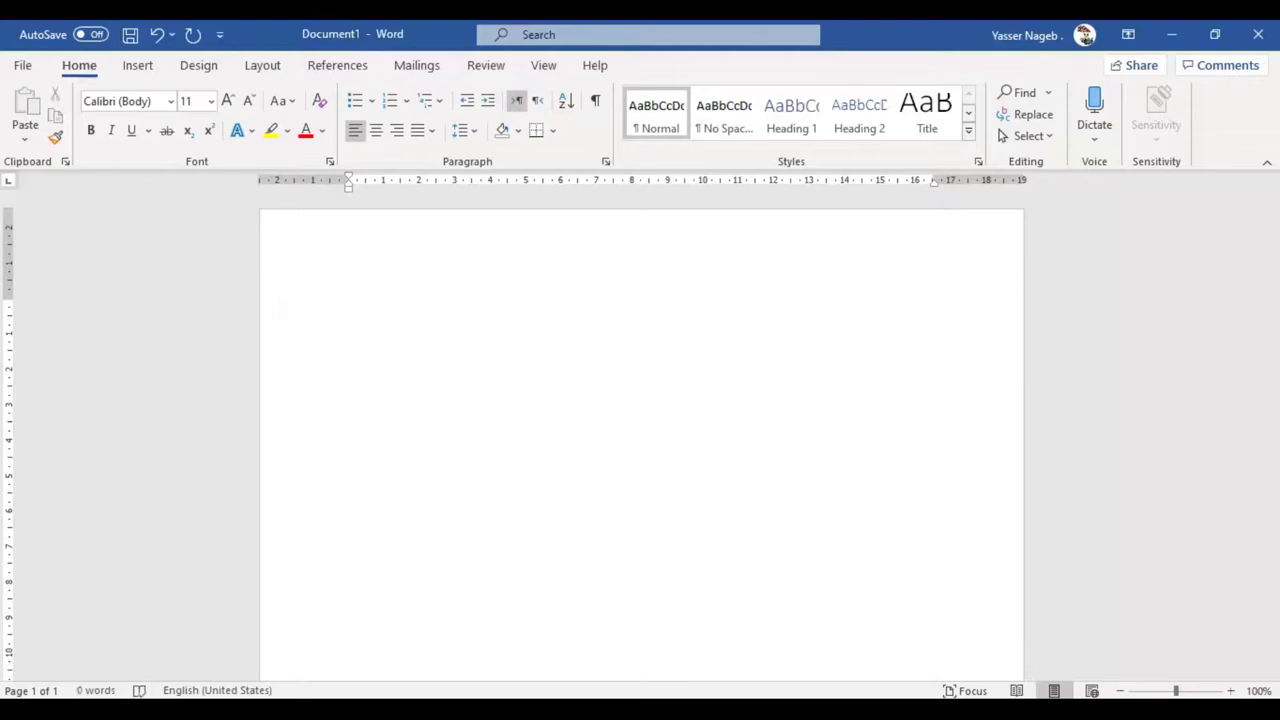
type("Y")
type(" n")
key("alt+shift")
type("ؤ")
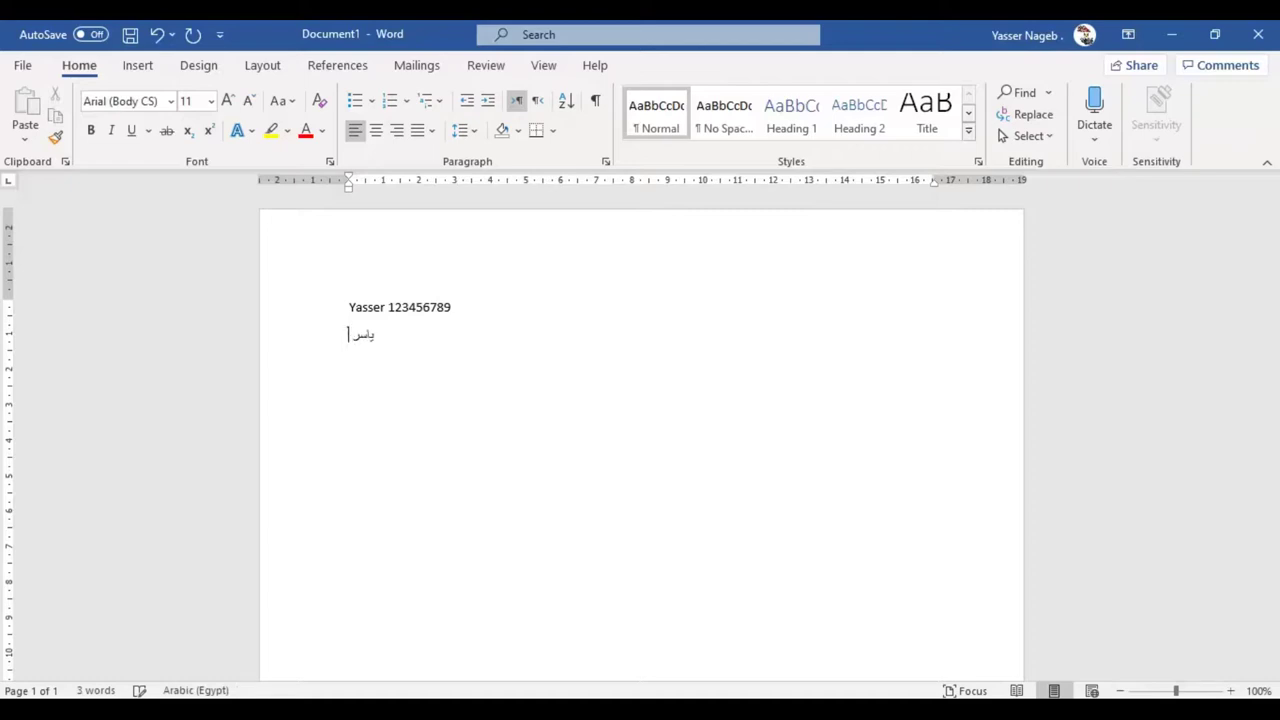
type(" ١٢٣٤٥٦")
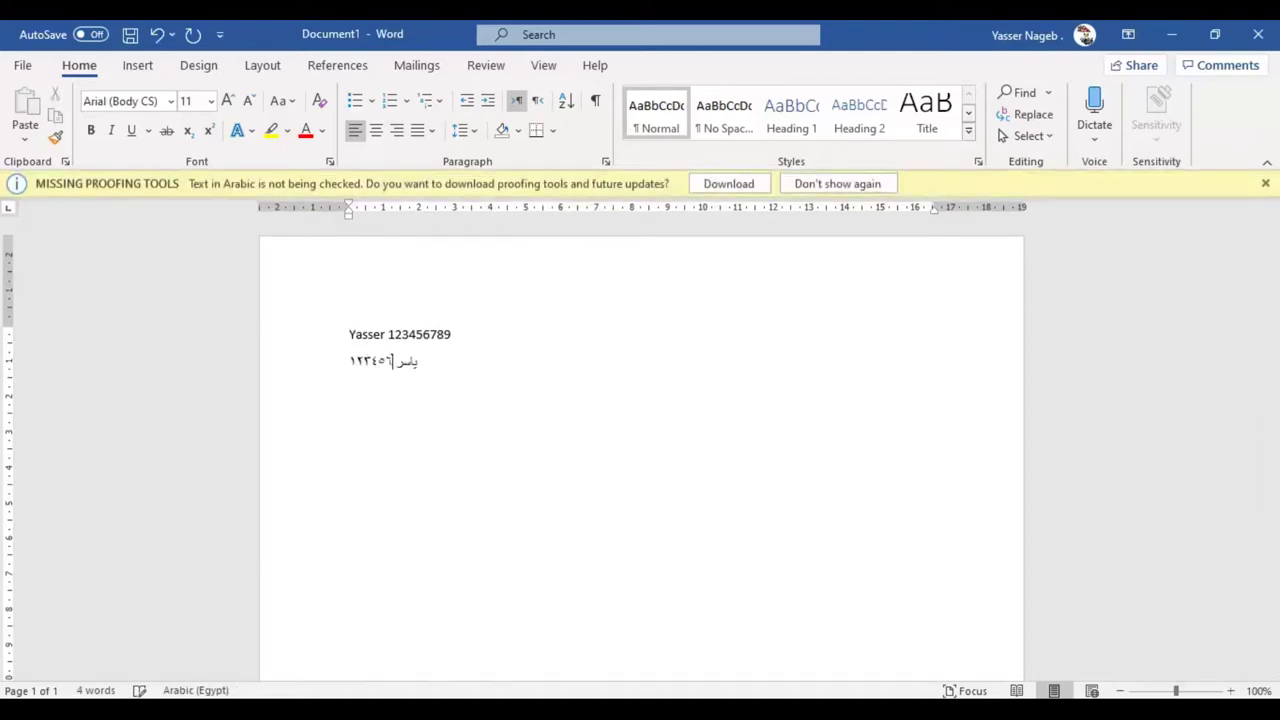
type("٧٨٩")
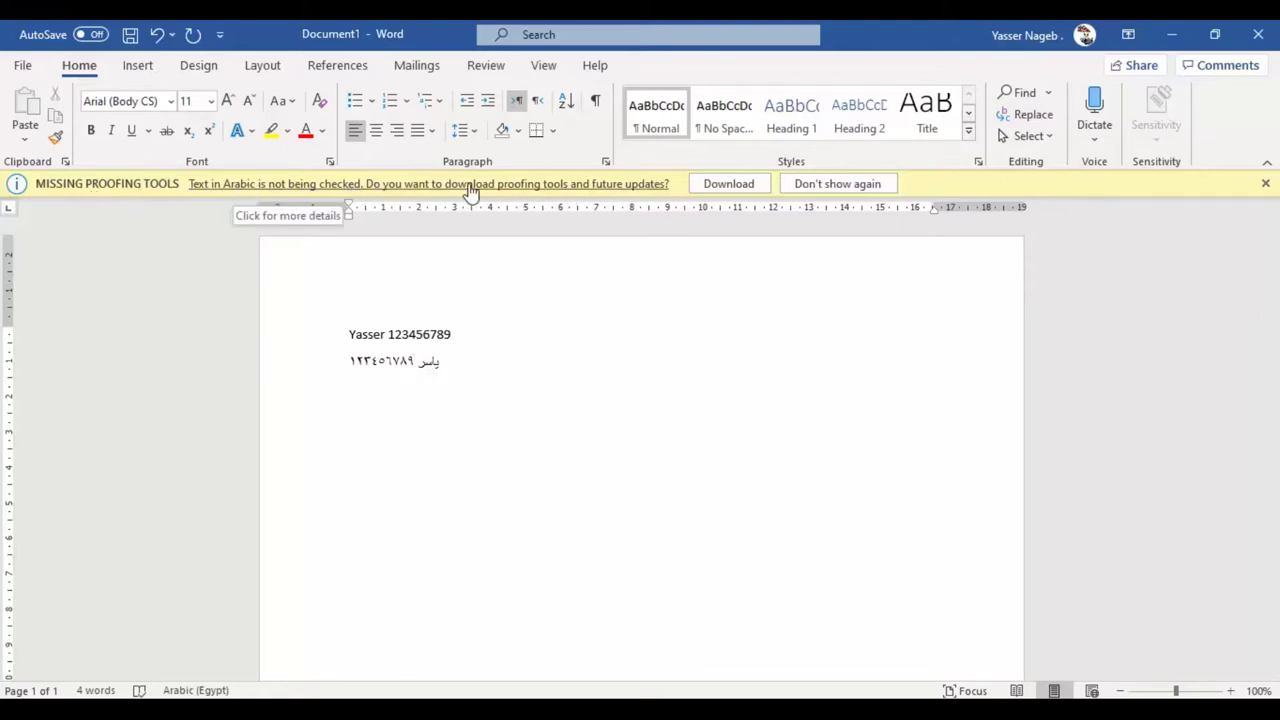
Open the Language Accessory Pack page from the Missing Proofing Tools download link.
left_click(750, 188)
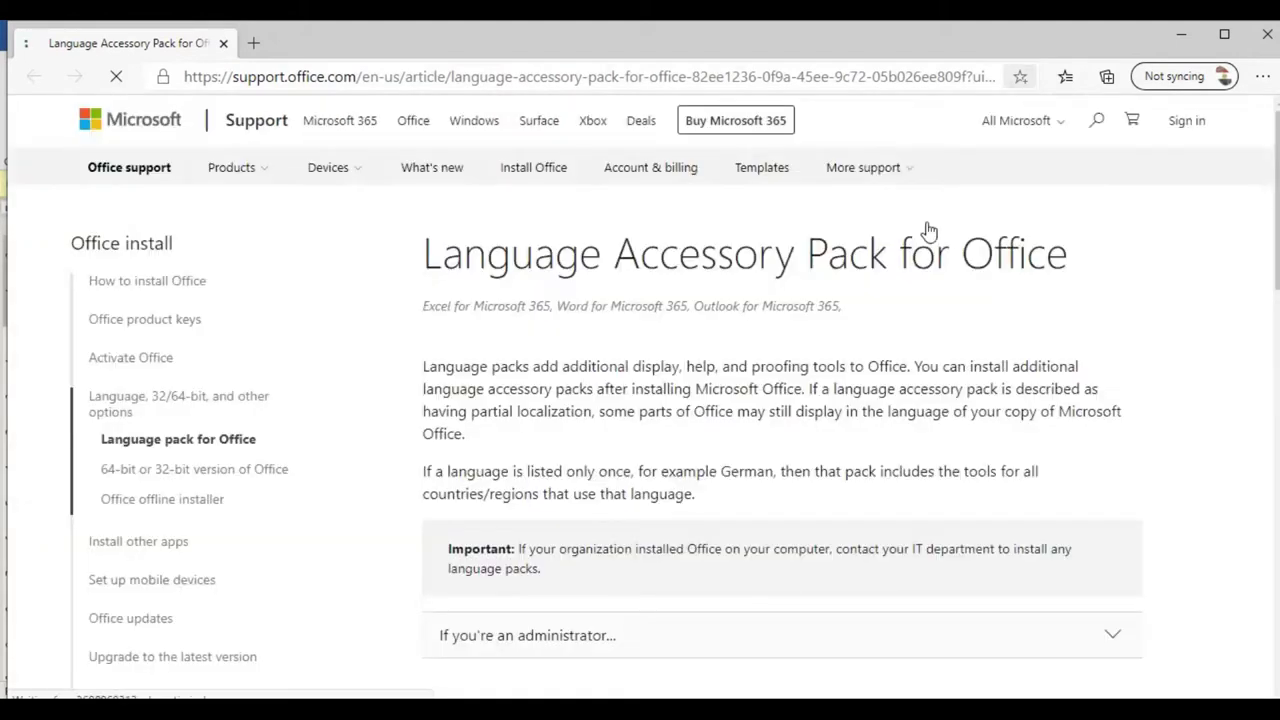
scroll(714, 346, "down", 2)
scroll(714, 346, "down", 5)
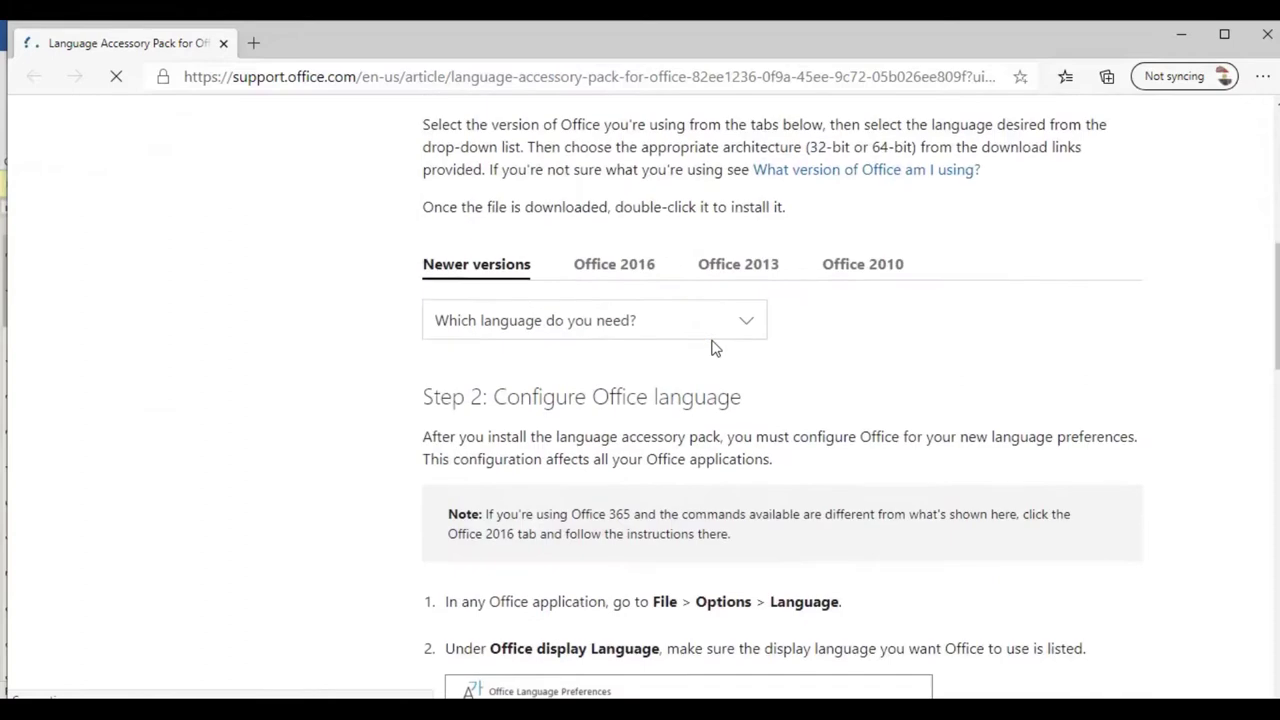
scroll(714, 346, "down", 3)
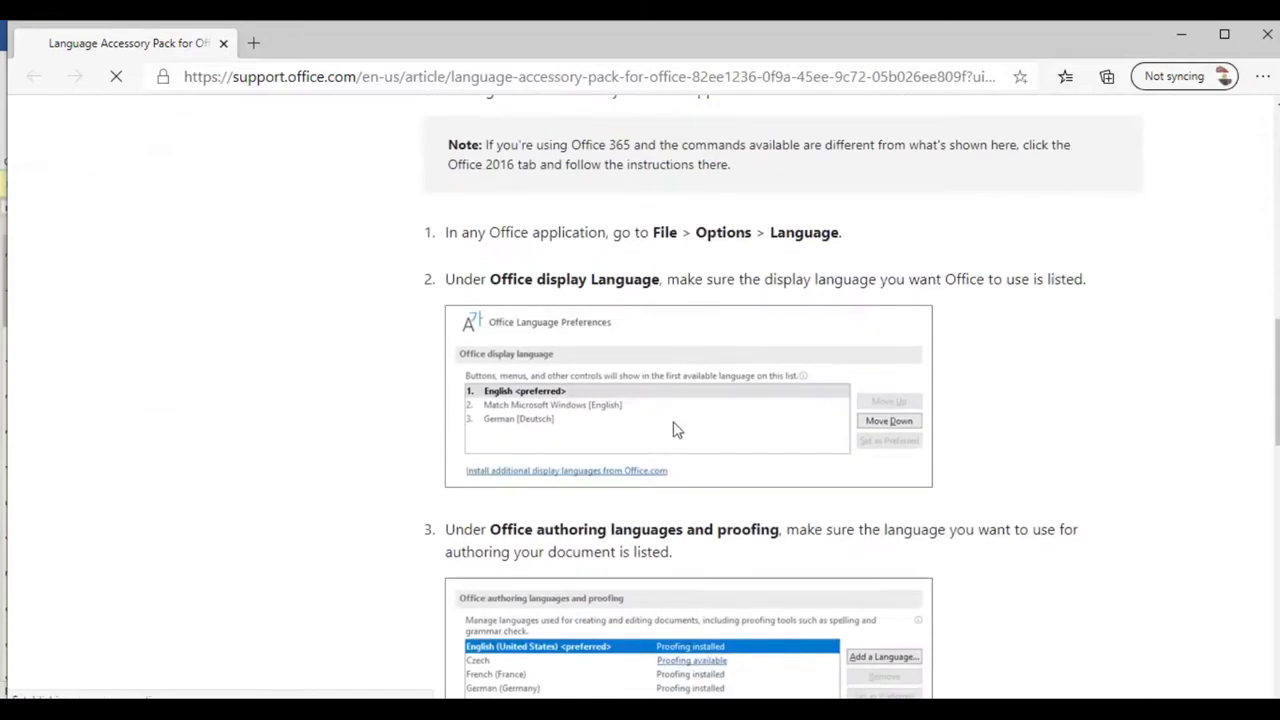
scroll(636, 424, "down", 3)
scroll(636, 424, "down", 3)
scroll(636, 420, "up", 5)
scroll(636, 416, "up", 8)
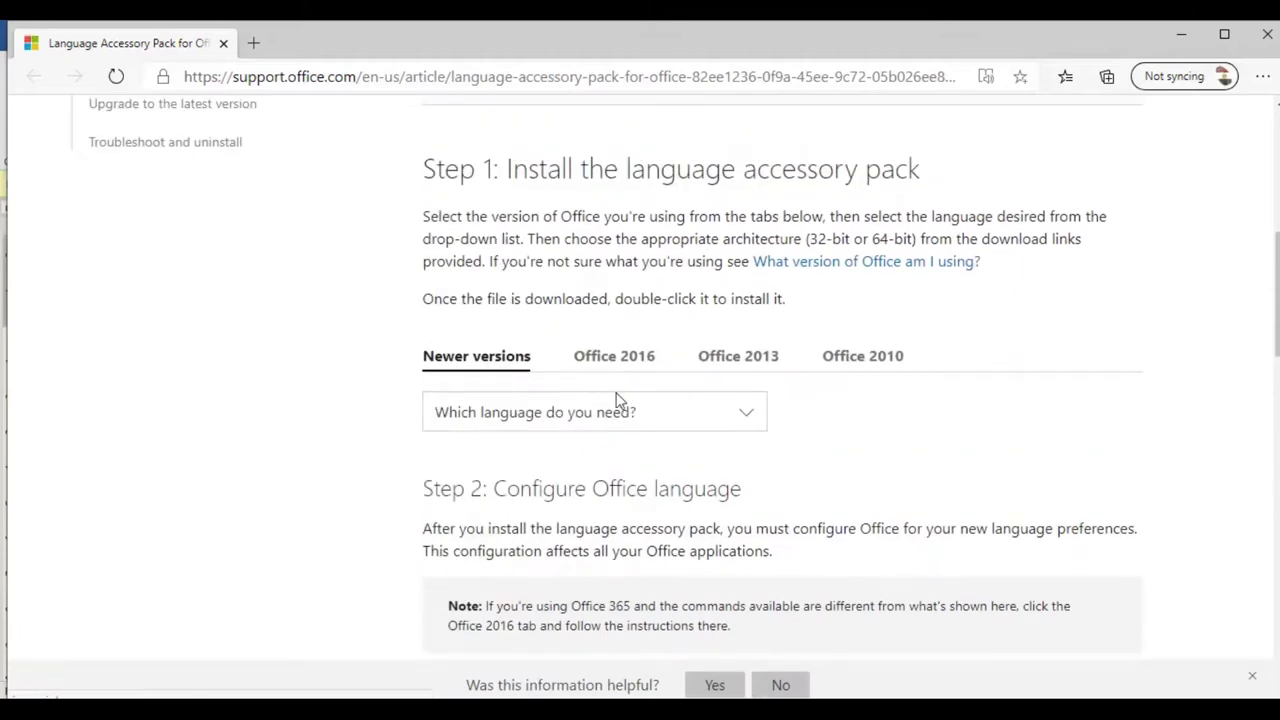
Choose Arabic under 'Which language do you need?' to list its downloads.
left_click(609, 412)
left_click(511, 588)
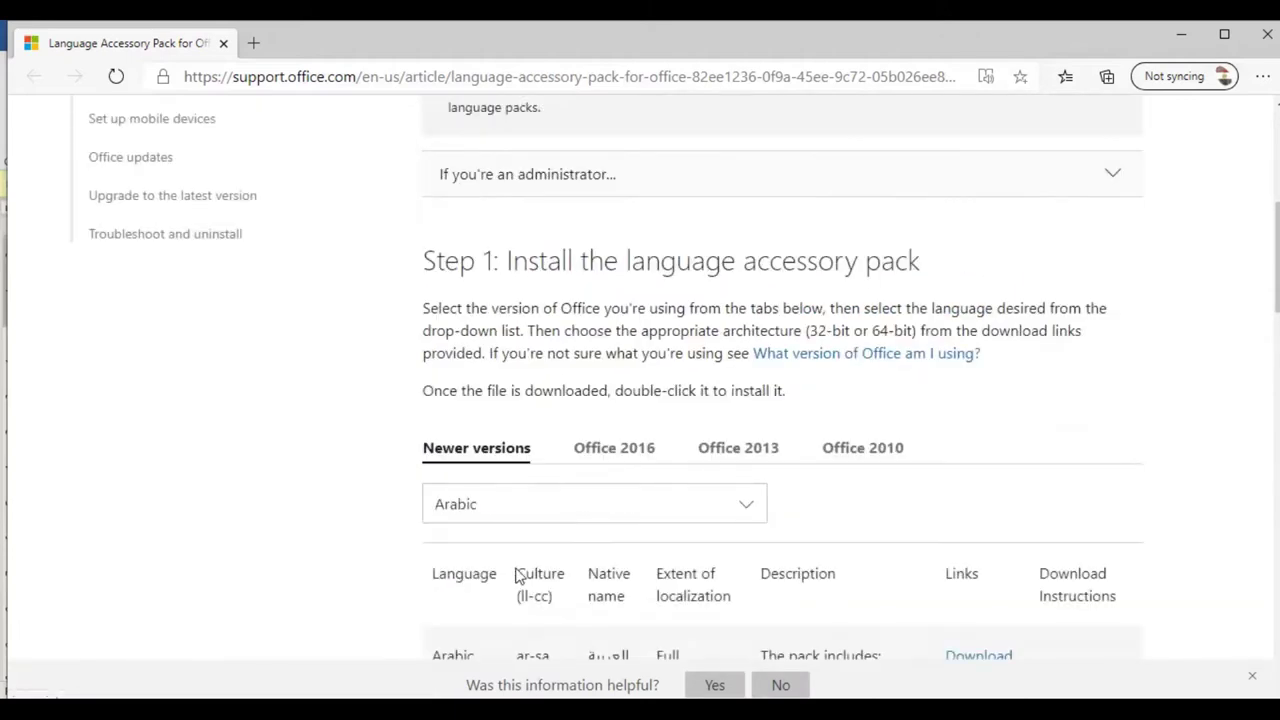
scroll(868, 505, "down", 3)
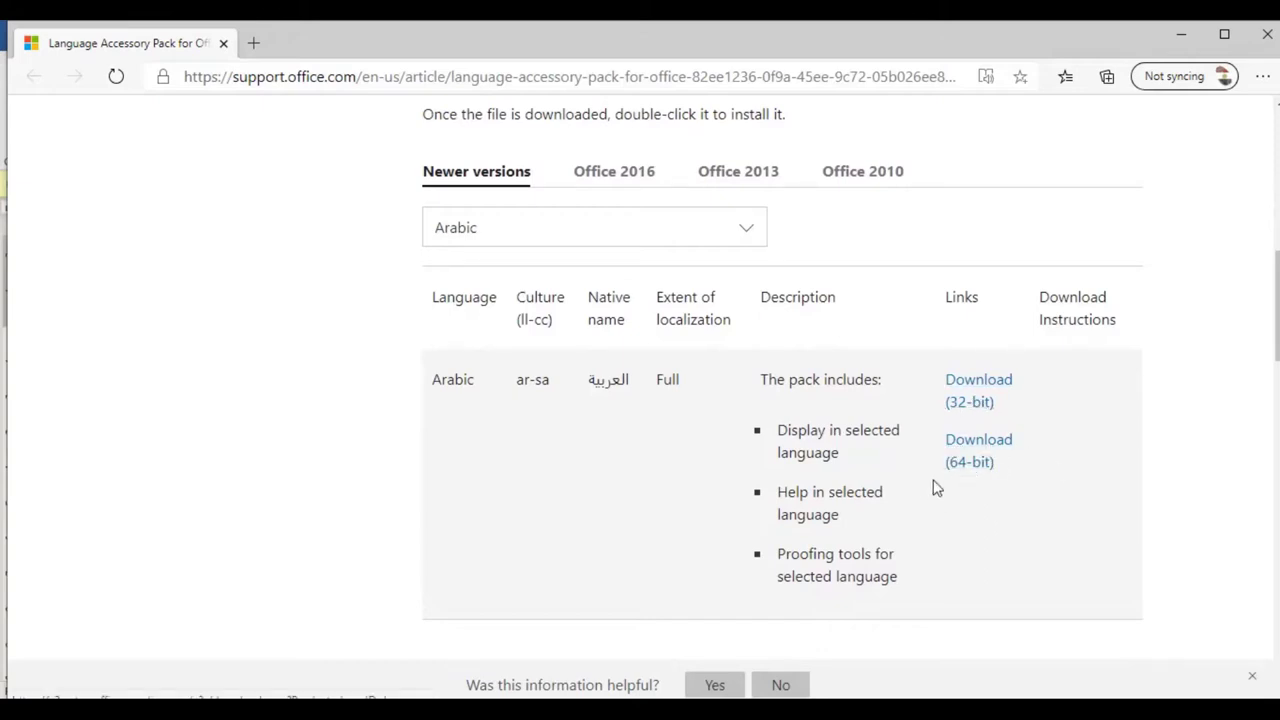
Download the 64-bit Arabic pack and run OfficeSetup (2).exe from the downloads bar.
left_click(978, 462)
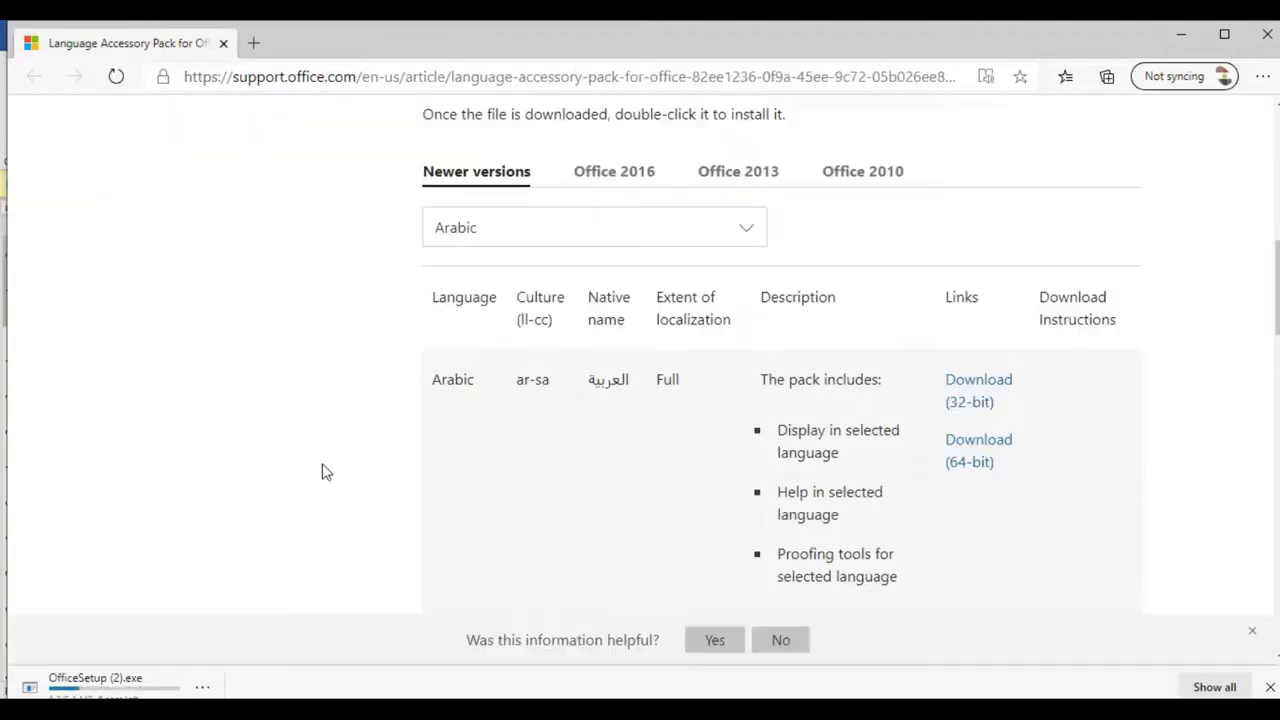
scroll(290, 490, "down", 2)
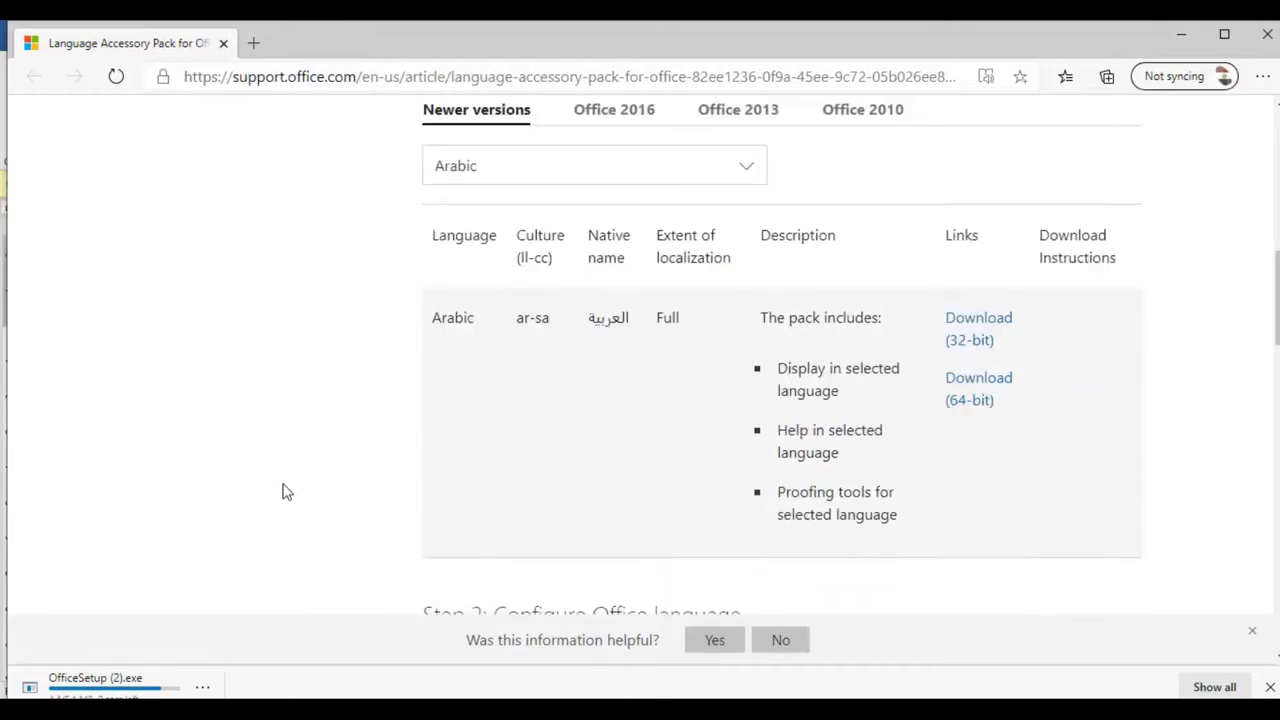
scroll(285, 491, "down", 1)
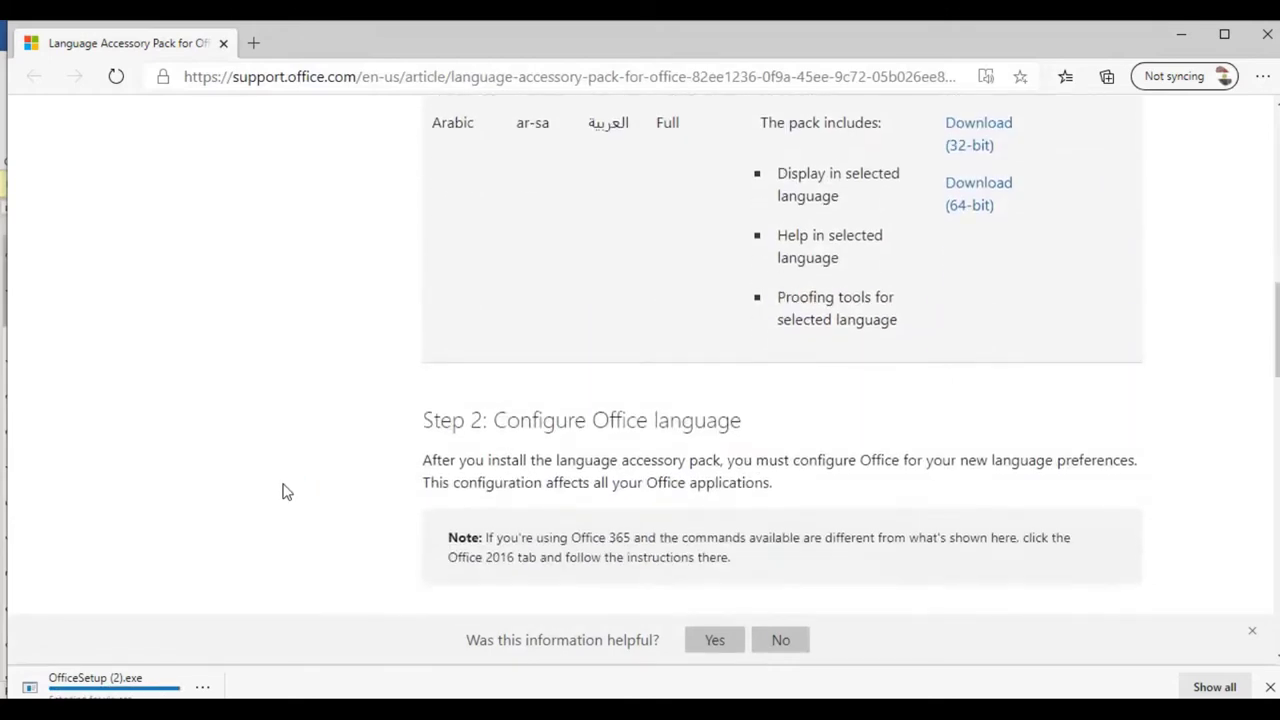
scroll(285, 491, "down", 1)
scroll(285, 491, "down", 1)
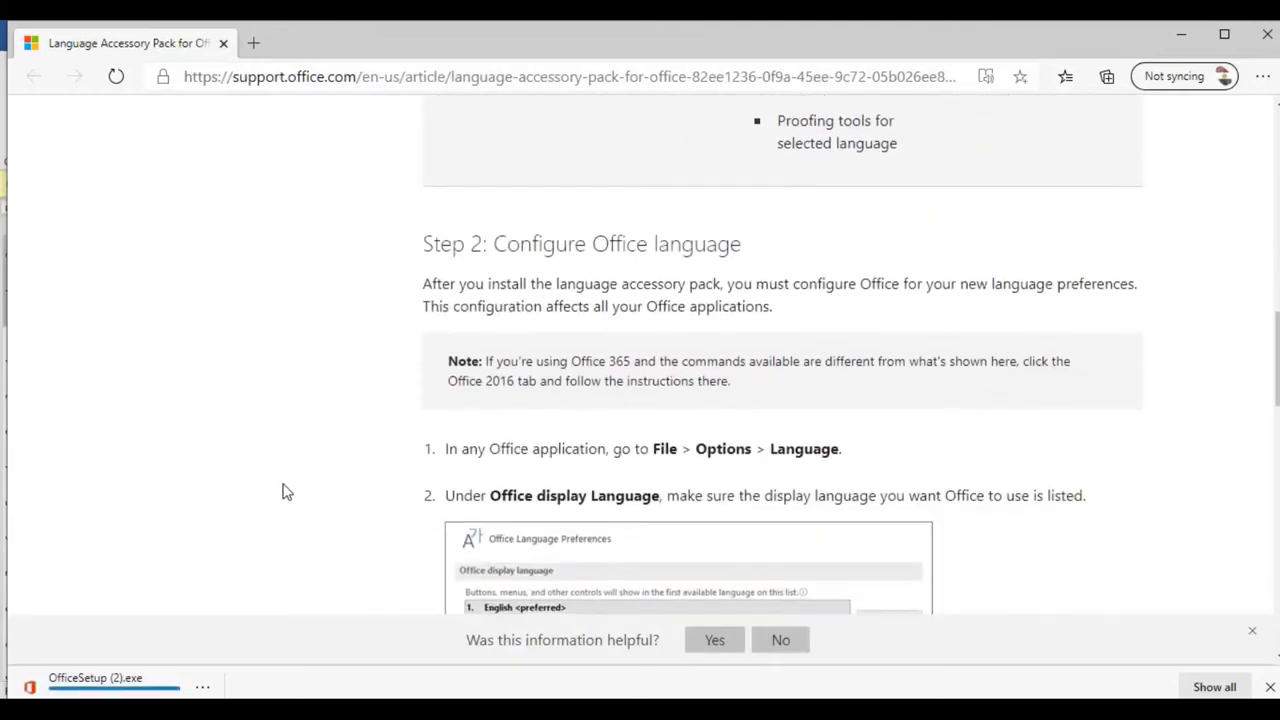
scroll(285, 491, "down", 2)
scroll(282, 491, "down", 1)
scroll(282, 491, "down", 1)
scroll(282, 491, "down", 1)
scroll(282, 491, "down", 2)
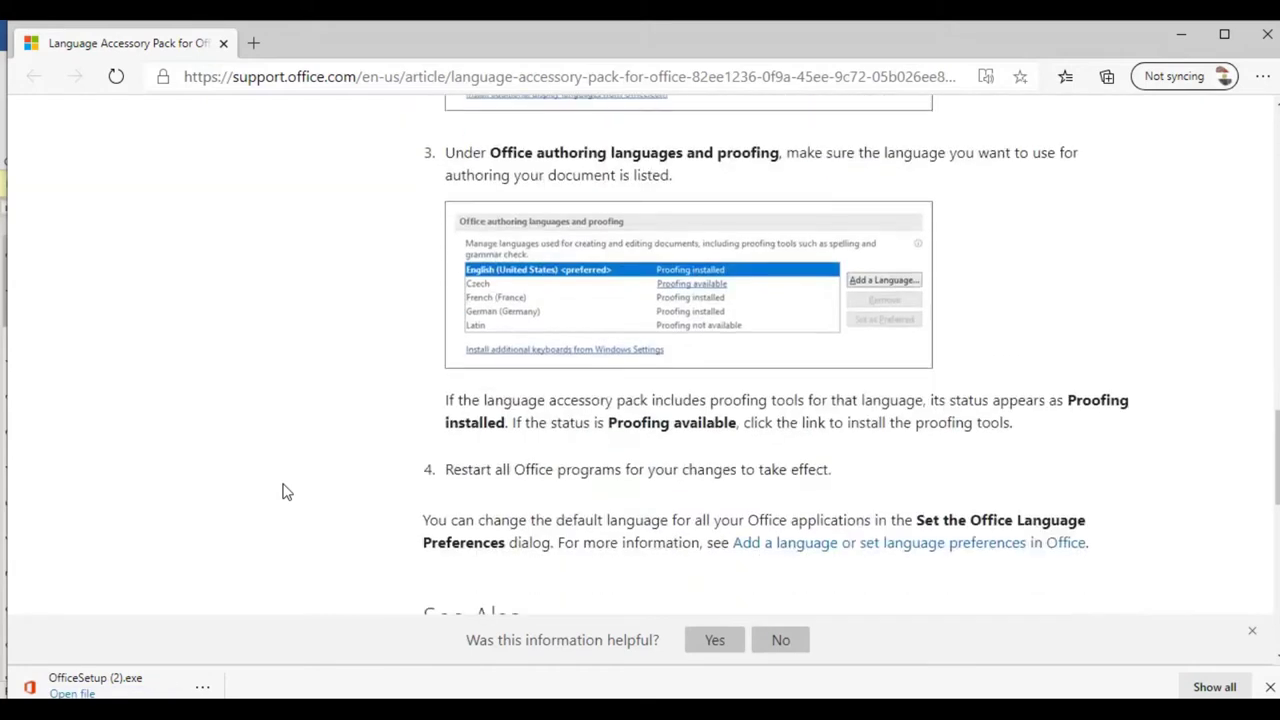
scroll(270, 510, "down", 1)
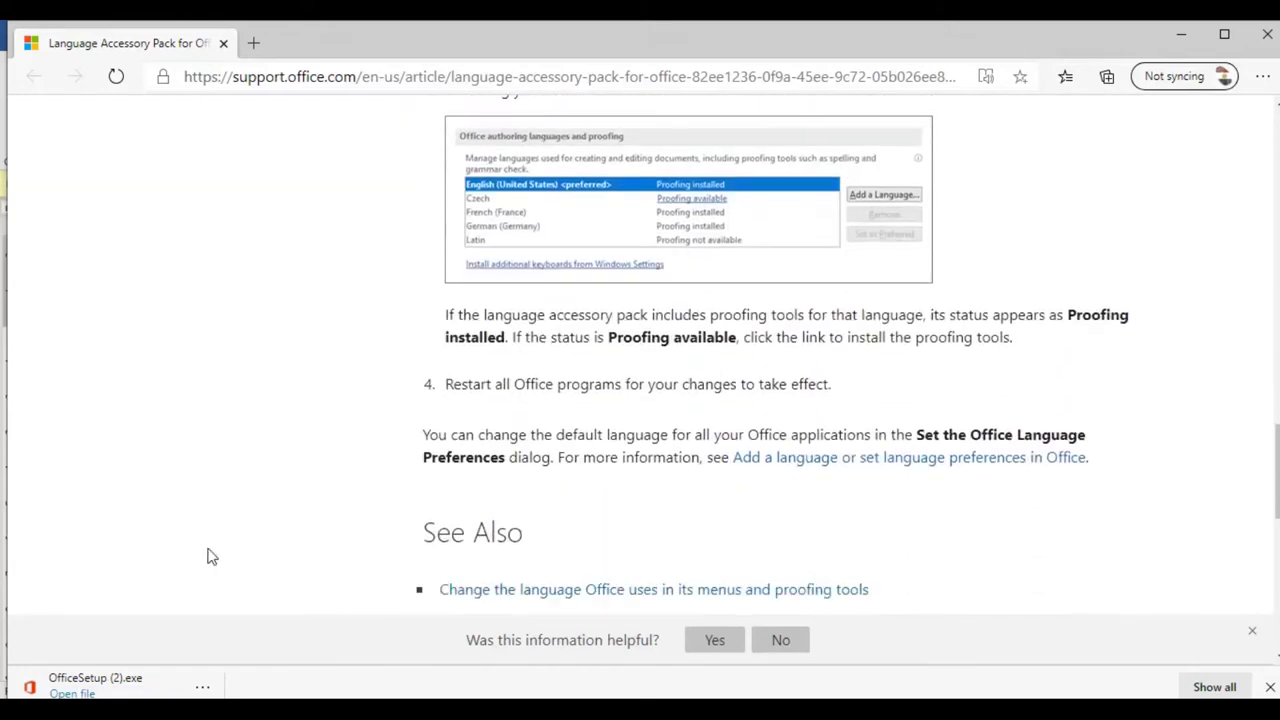
left_click(202, 688)
left_click(283, 519)
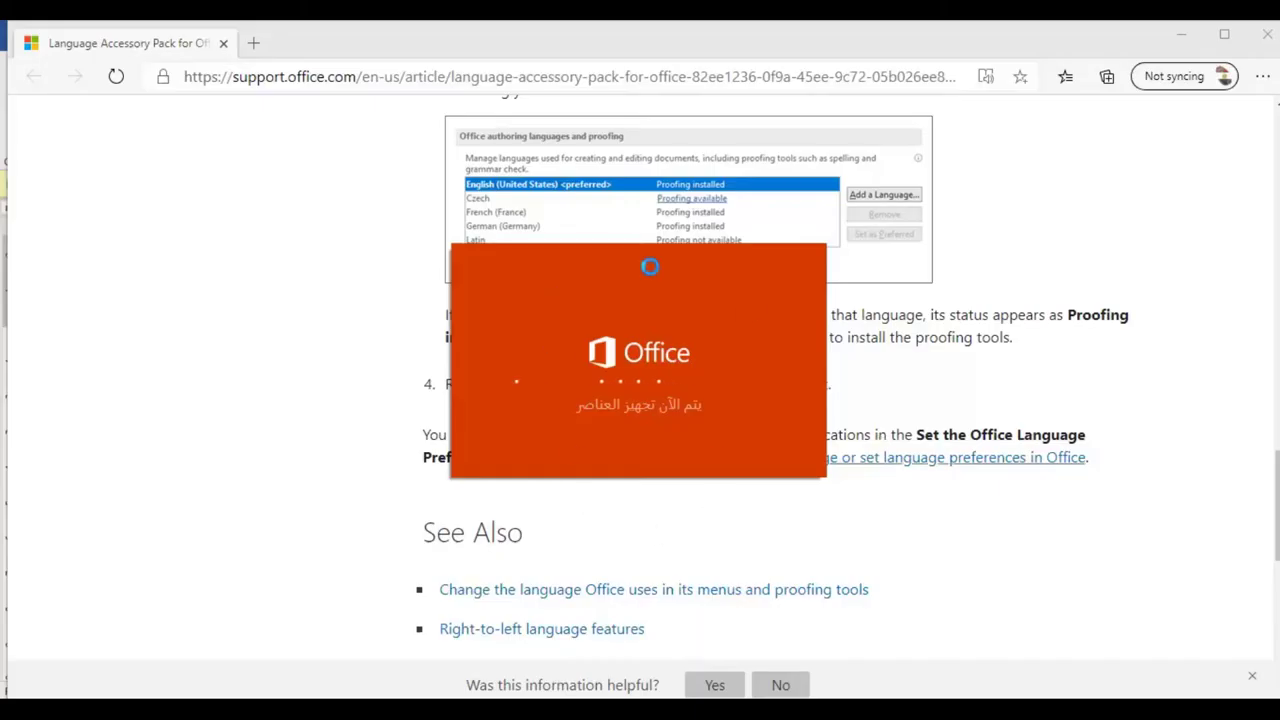
Close the Edge window, leaving the Arabic pack installer preparing.
left_click(1266, 38)
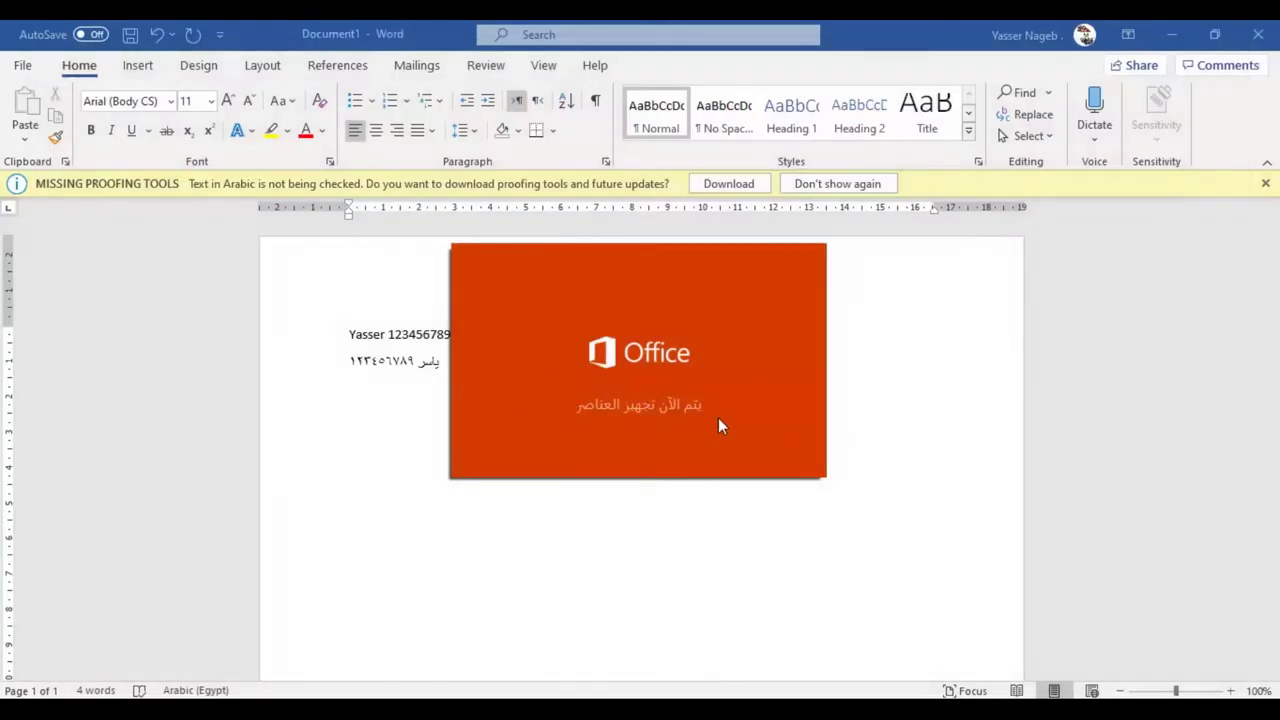